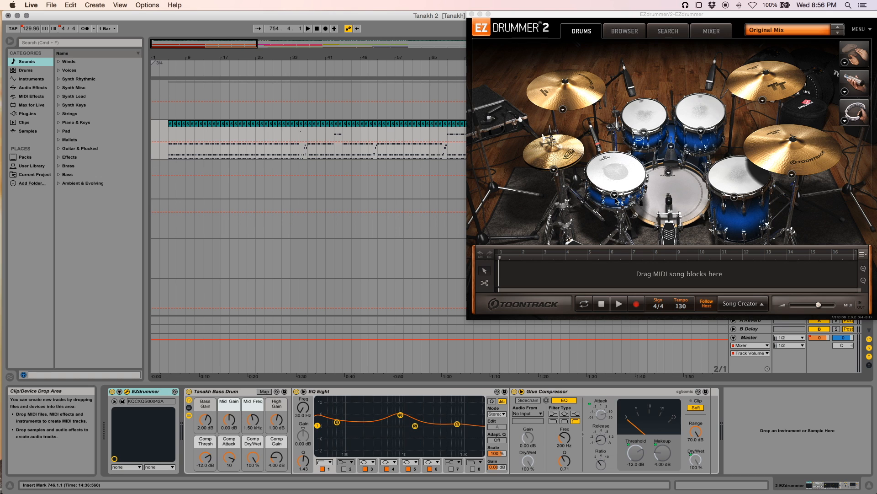
# Open the snare's settings and browse the snare drums in the EZdrummer 2 Modern library
pyautogui.click(615, 195)
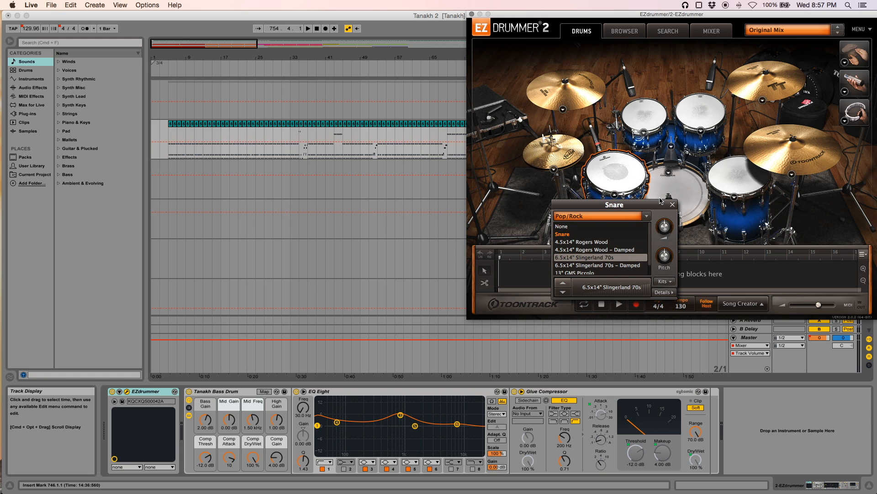
pyautogui.click(647, 216)
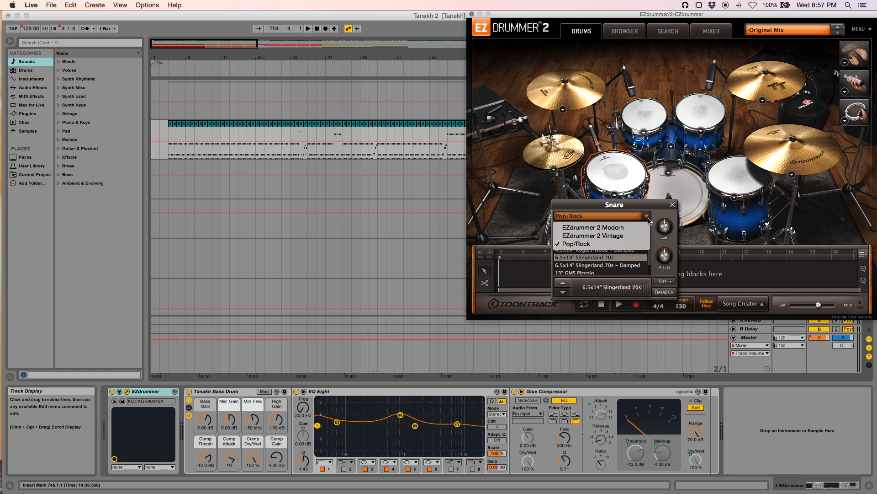
pyautogui.click(599, 229)
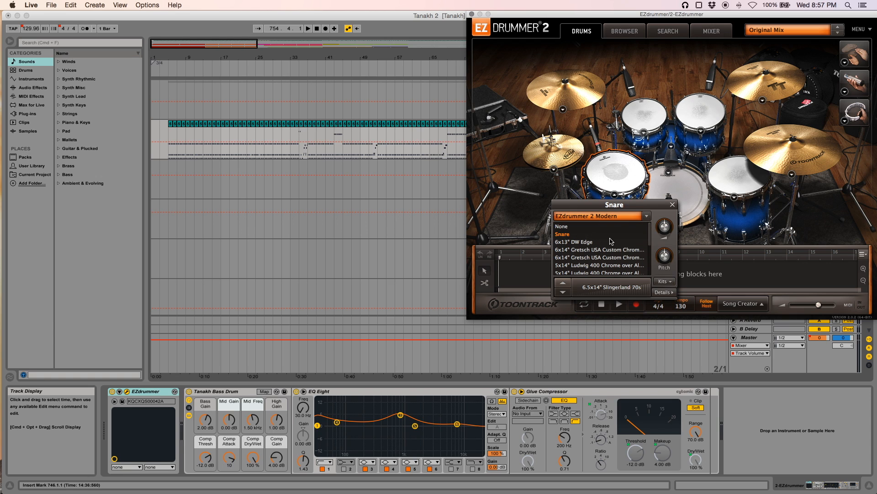
pyautogui.scroll(-10, 618, 245)
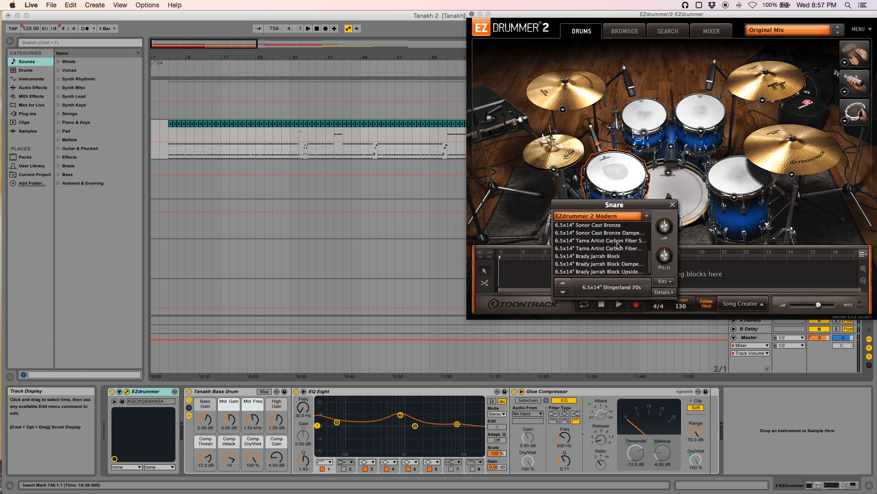
pyautogui.scroll(1, 592, 274)
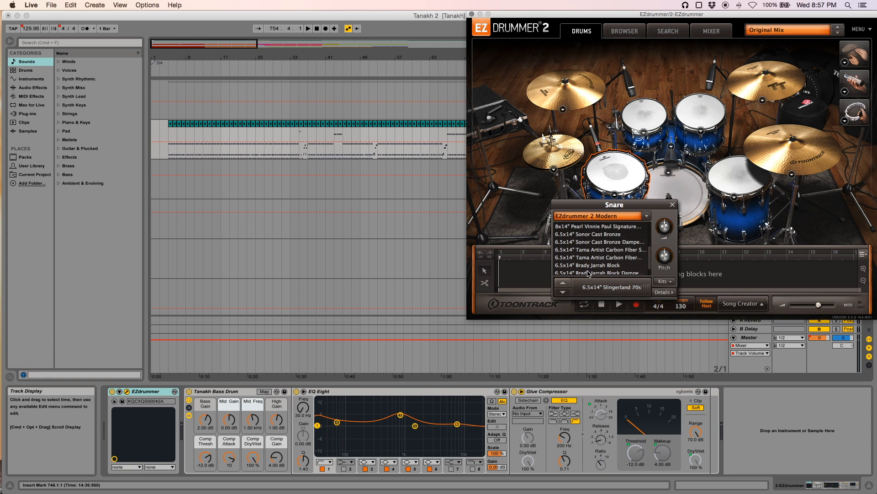
pyautogui.scroll(5, 590, 253)
pyautogui.scroll(-3, 589, 259)
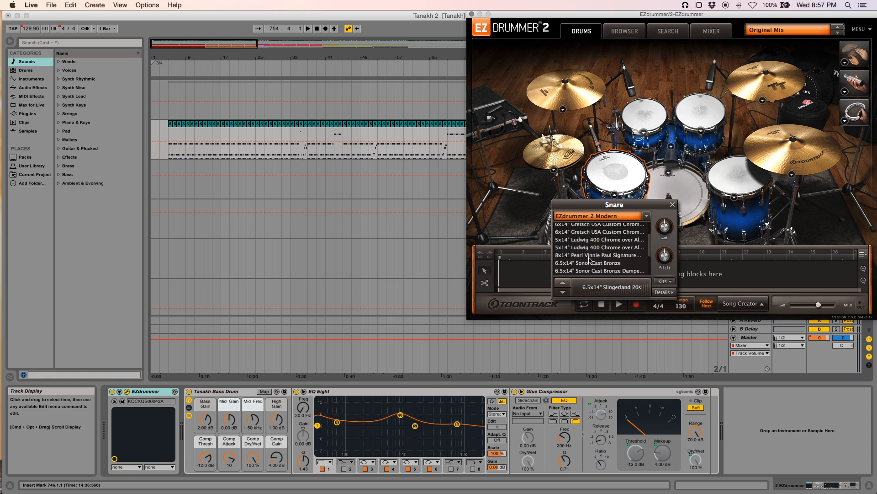
# Browse the snare lists of the EZdrummer 2 Vintage and Pop/Rock libraries and close the snare panel
pyautogui.click(646, 217)
pyautogui.click(621, 237)
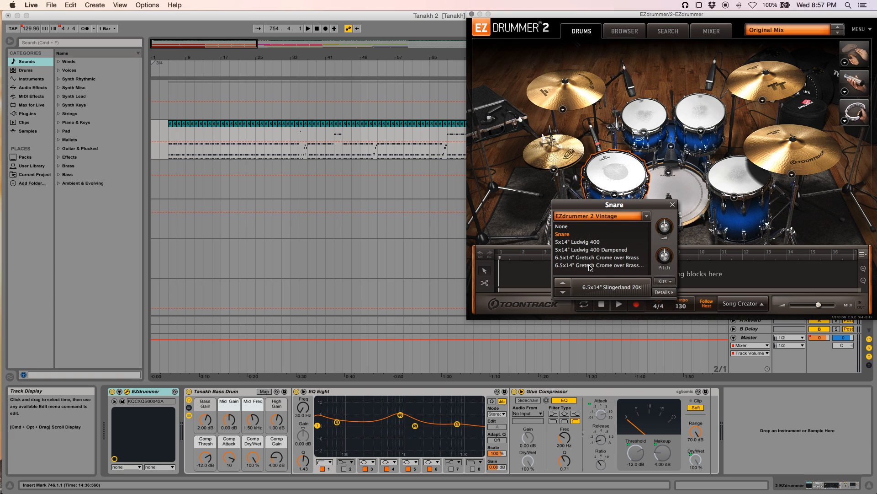
pyautogui.click(647, 215)
pyautogui.click(584, 246)
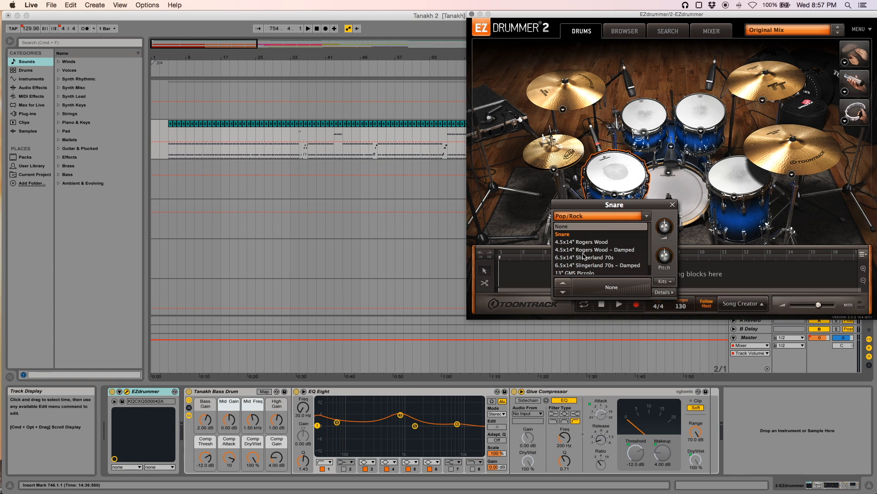
pyautogui.scroll(-1, 579, 254)
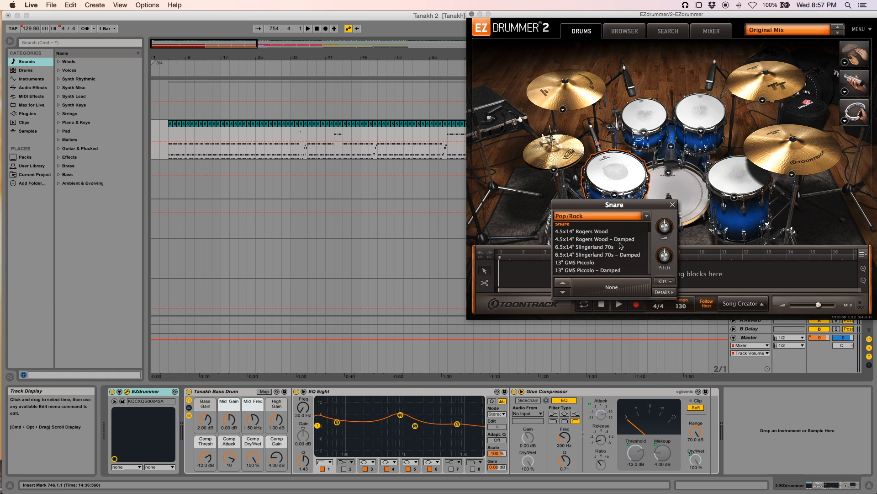
pyautogui.click(672, 205)
# Open the hi-hat's settings and look through its library choices and kit presets
pyautogui.click(554, 169)
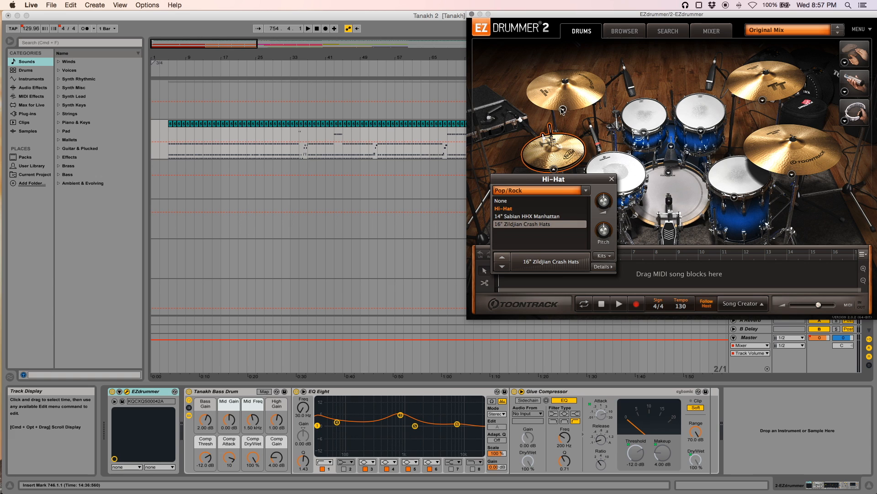
pyautogui.click(587, 190)
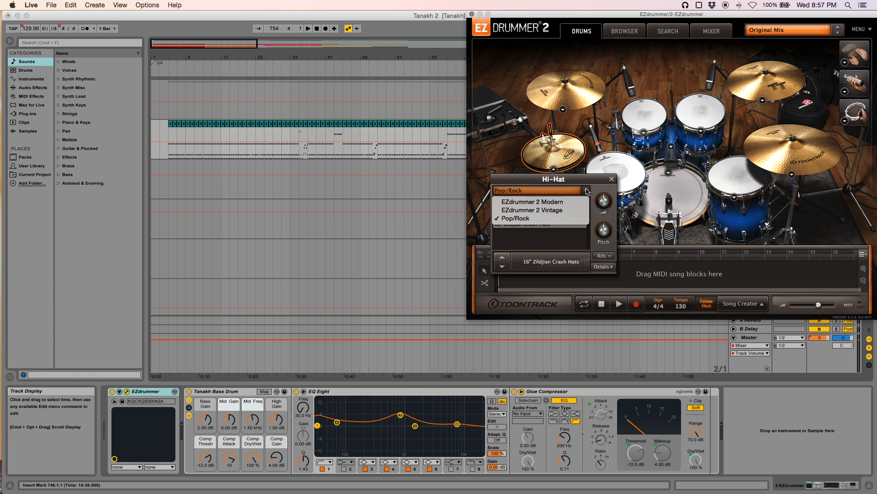
pyautogui.click(587, 191)
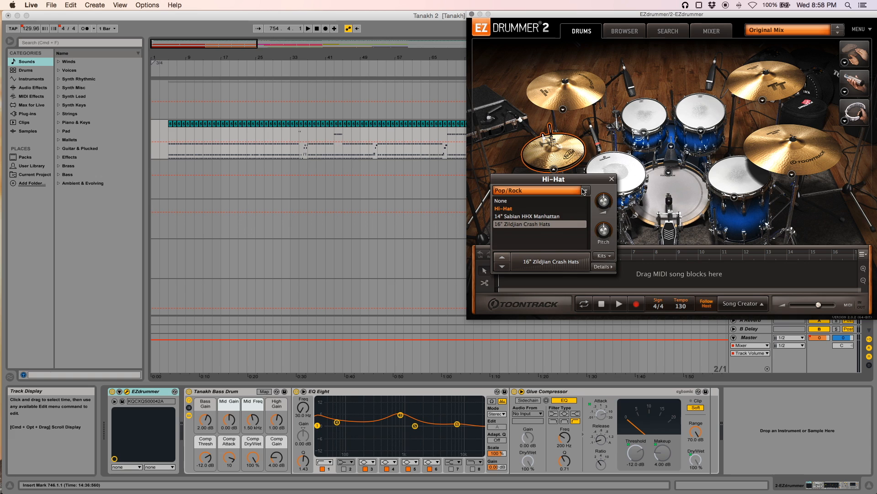
pyautogui.click(602, 256)
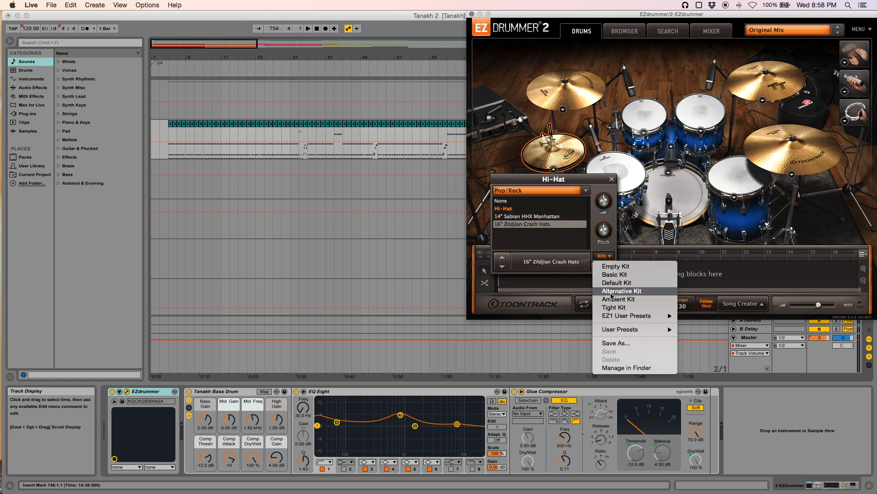
pyautogui.moveTo(615, 319)
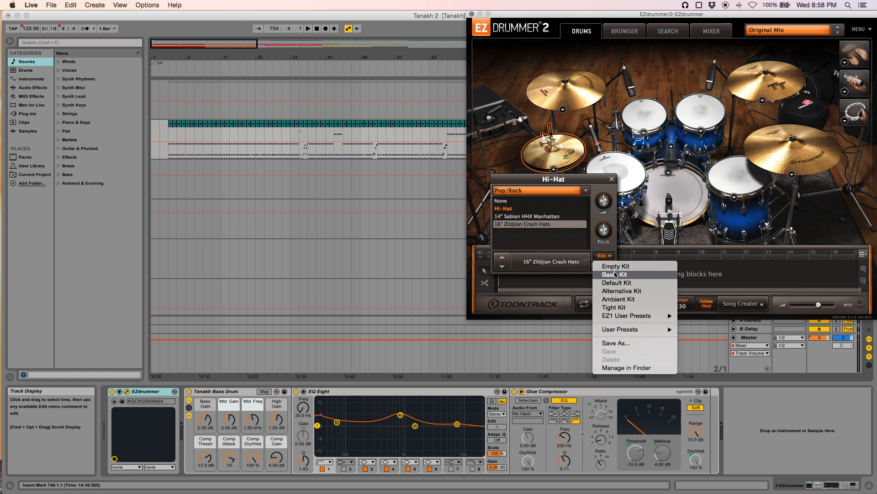
pyautogui.click(604, 255)
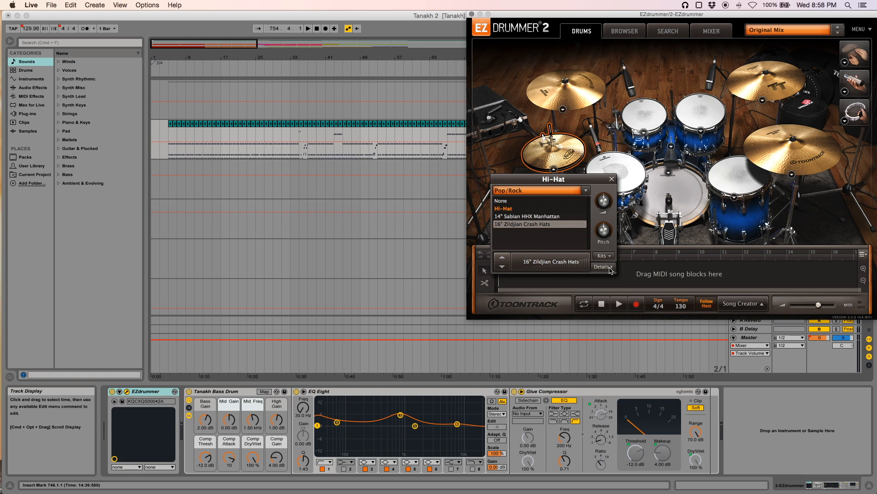
# Show the hi-hat's details and read through its articulations and their MIDI keys
pyautogui.click(610, 269)
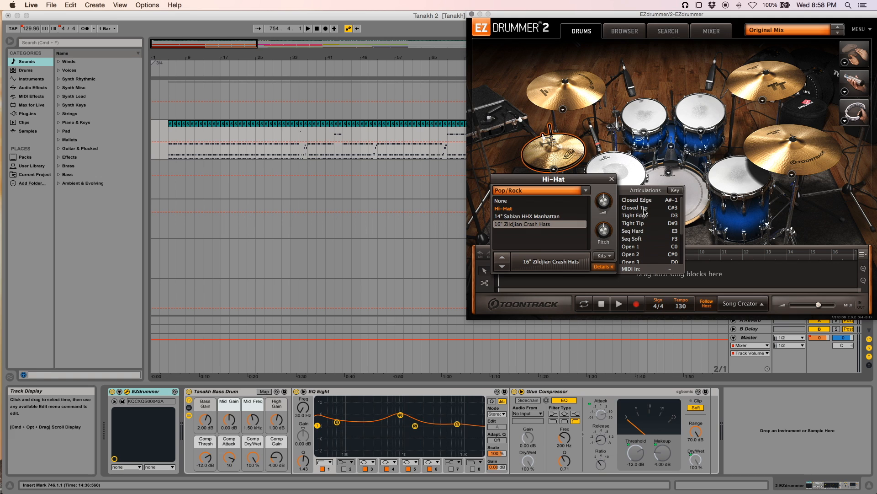
pyautogui.scroll(-3, 645, 211)
pyautogui.scroll(-2, 645, 212)
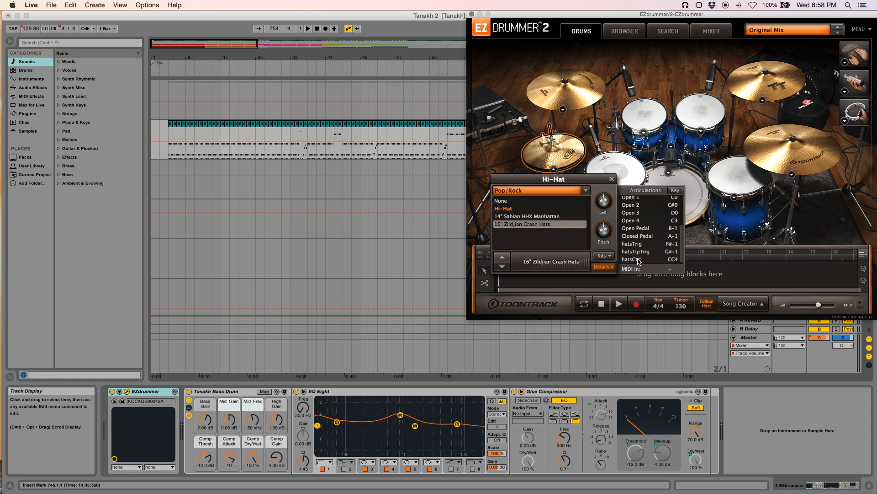
pyautogui.scroll(6, 638, 261)
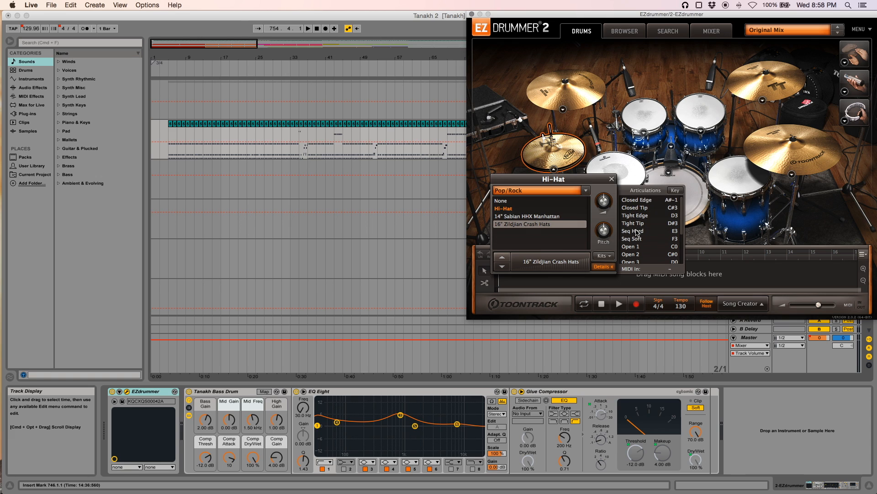
pyautogui.scroll(-3, 639, 231)
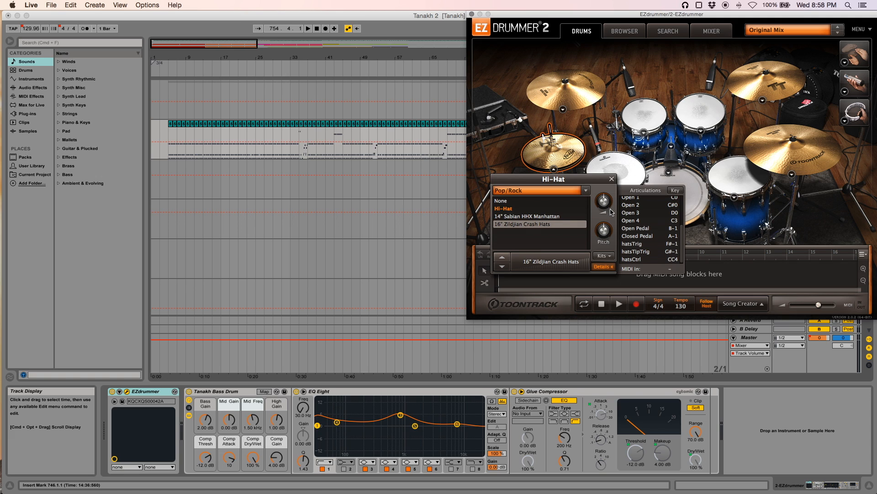
# Open the EZdrummer MIDI clip in the note editor and zoom in on its first bars
pyautogui.click(170, 126)
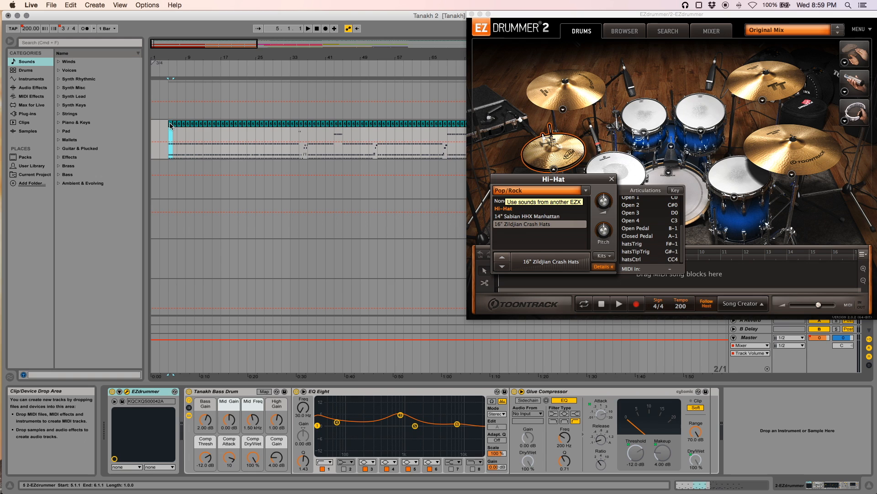
pyautogui.click(694, 487)
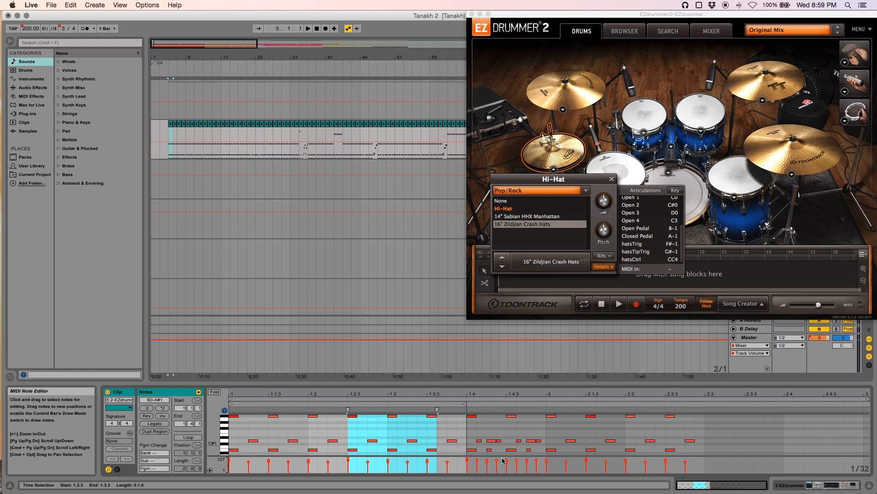
pyautogui.moveTo(731, 488); pyautogui.dragTo(731, 492)
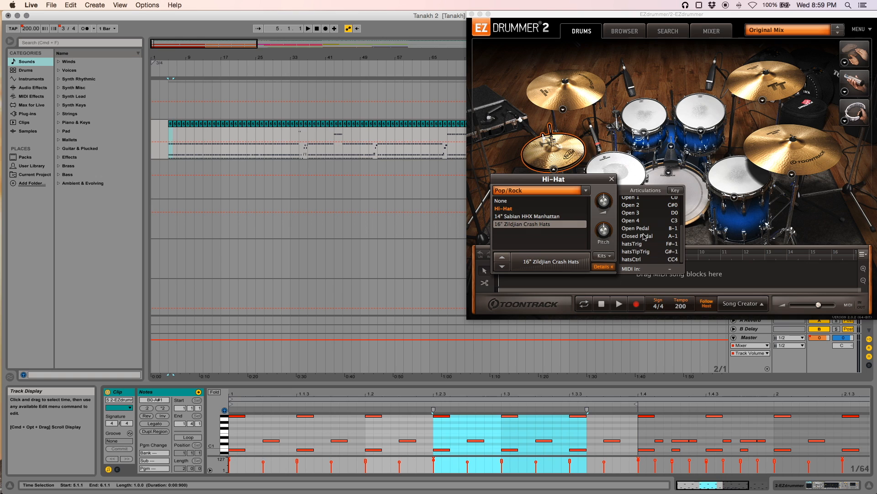
pyautogui.moveTo(645, 236)
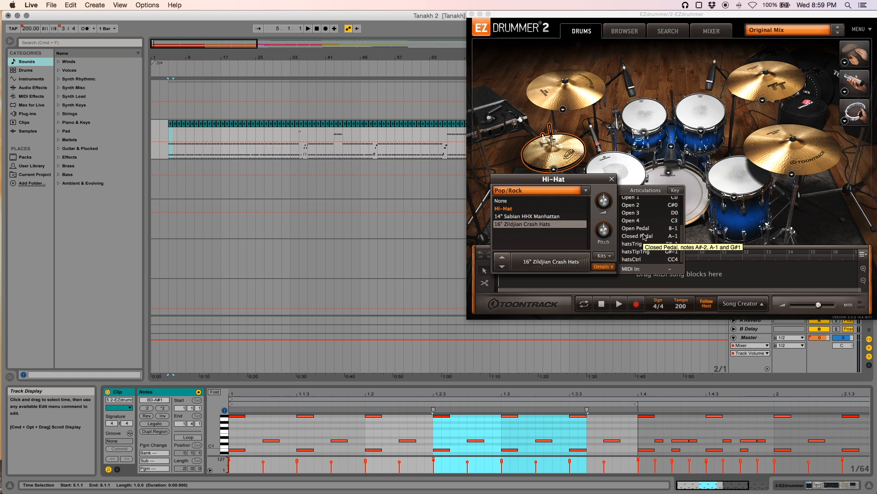
# Select notes in the clip to check which hi-hat articulations they trigger, and close the hi-hat panel
pyautogui.click(237, 450)
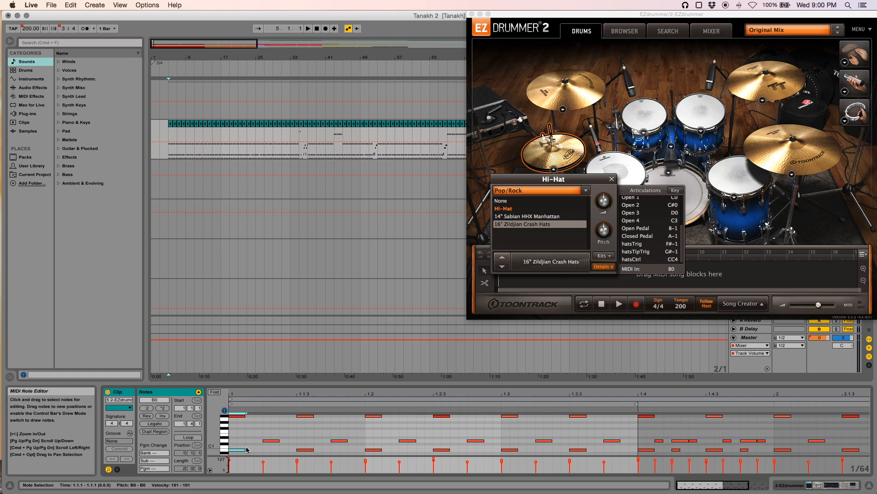
pyautogui.click(271, 441)
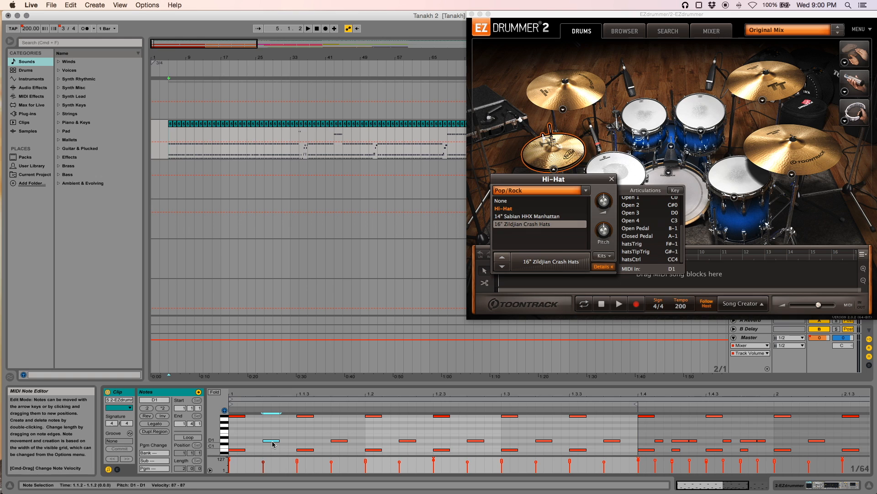
pyautogui.press('Up')
pyautogui.press('Down')
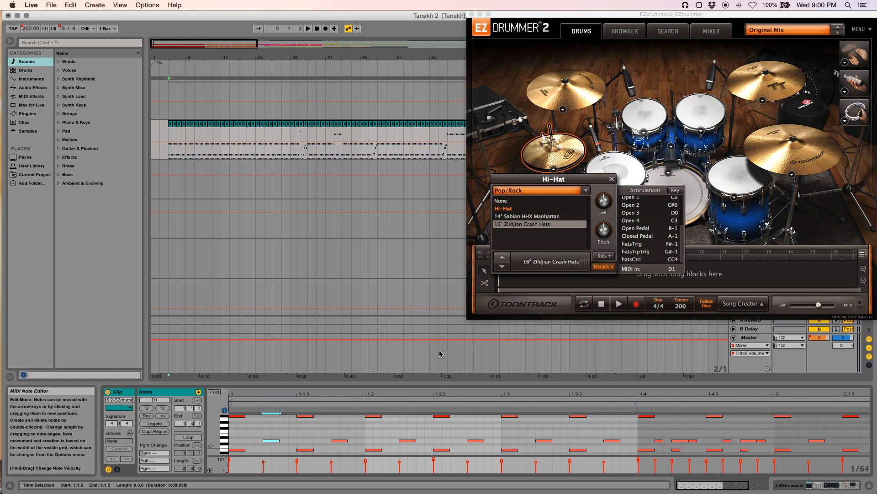
pyautogui.click(637, 191)
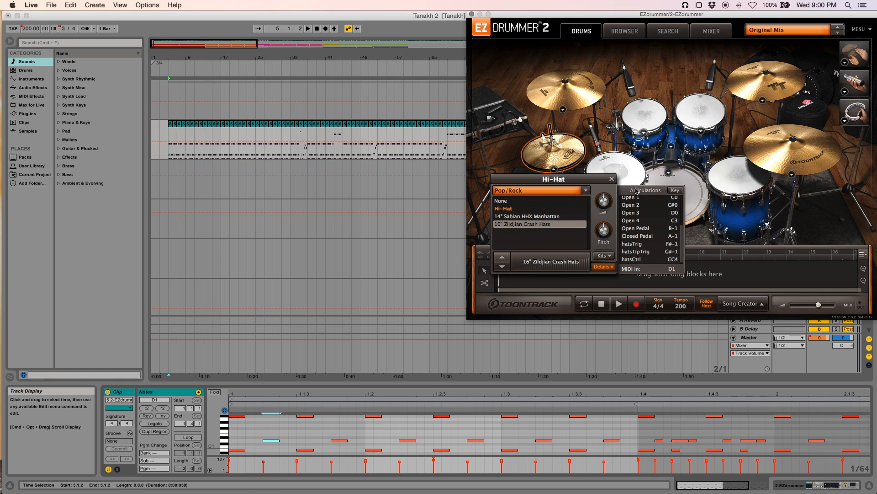
pyautogui.click(612, 178)
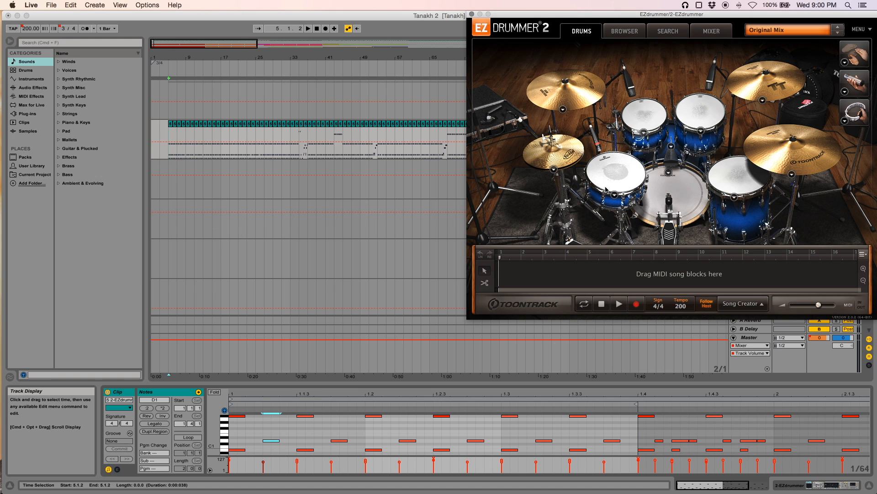
# Inspect the settings panels of the second rack tom and the ride cymbal, closing each afterwards
pyautogui.click(644, 133)
pyautogui.click(644, 132)
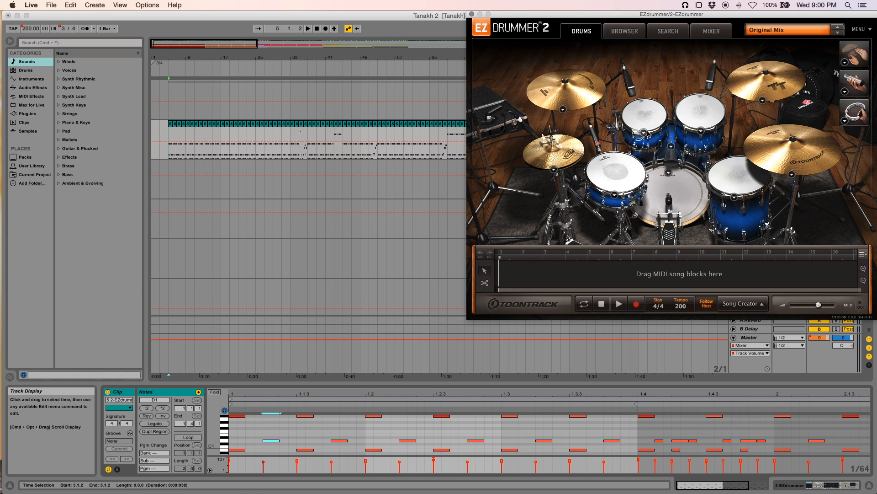
pyautogui.click(700, 132)
pyautogui.scroll(-4, 675, 194)
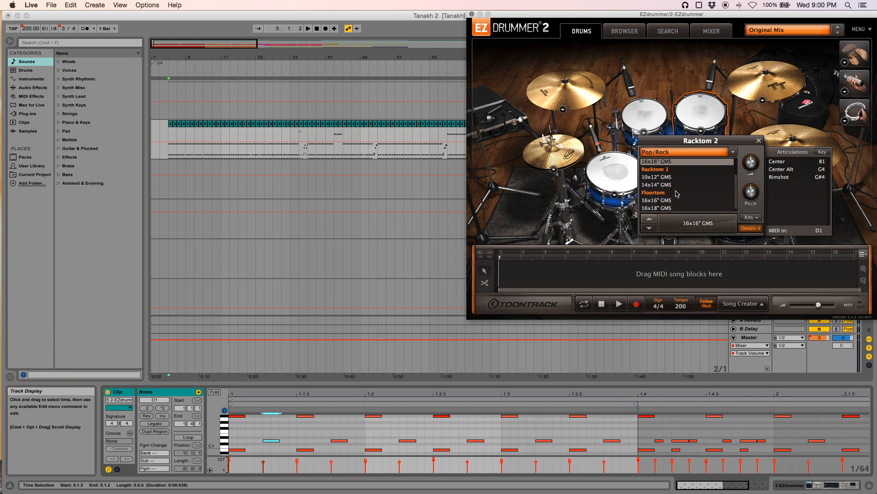
pyautogui.scroll(4, 676, 194)
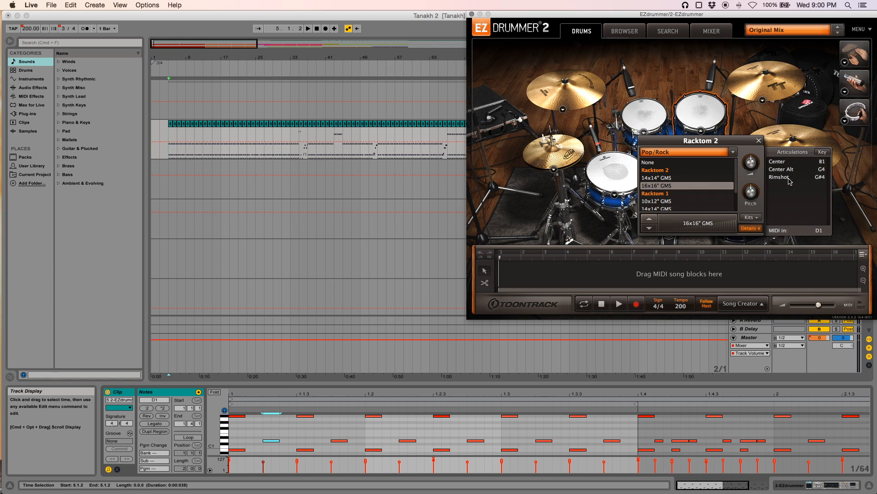
pyautogui.click(759, 140)
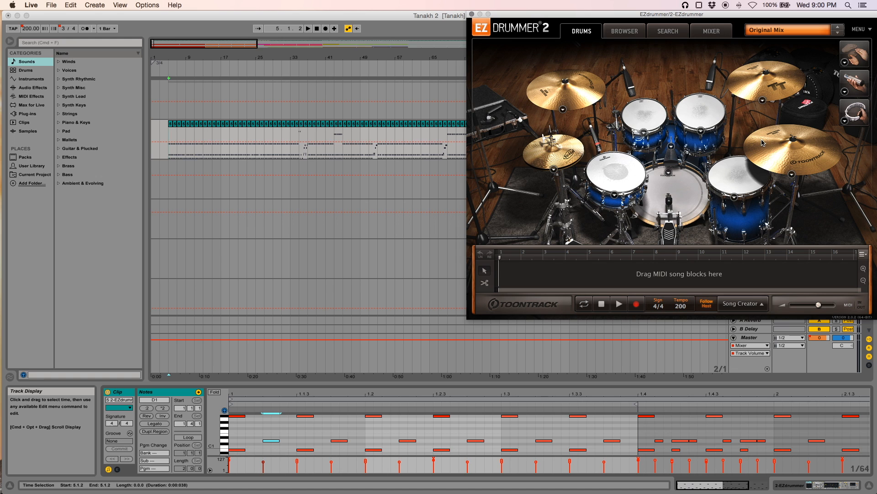
pyautogui.click(792, 174)
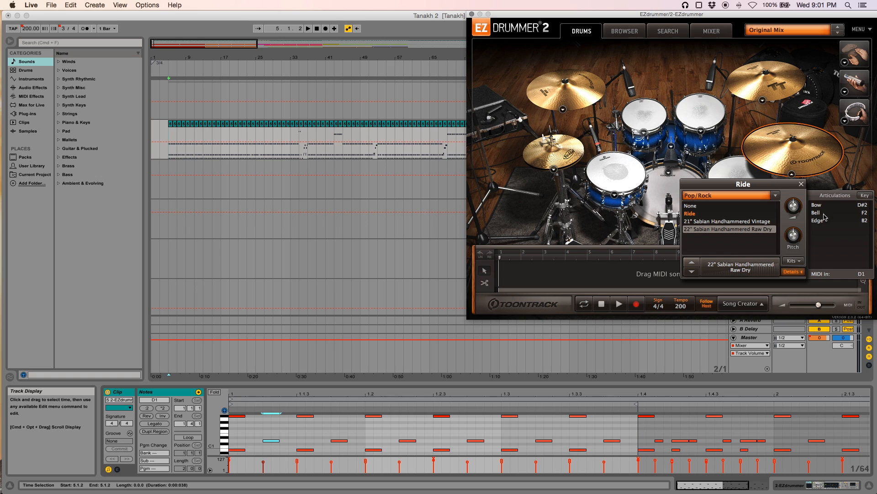
pyautogui.click(801, 184)
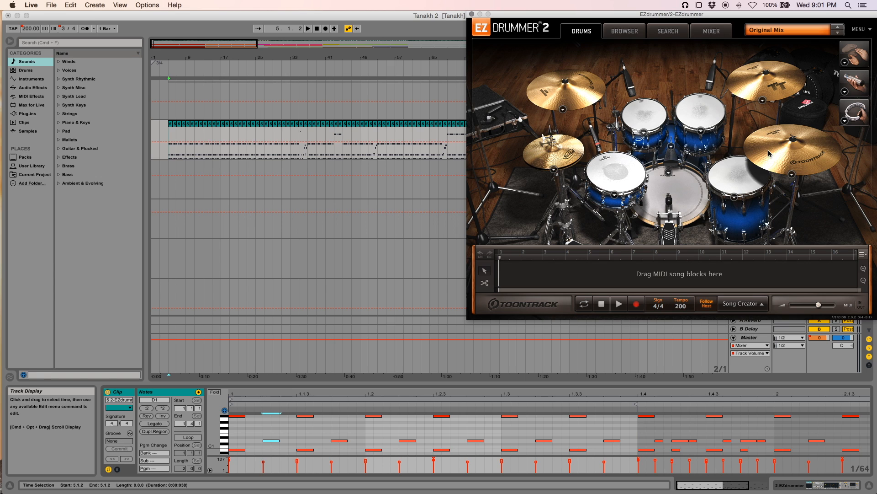
# Browse the EZdrummer 1 Pop/Rock groove library and open the groove search page
pyautogui.click(627, 31)
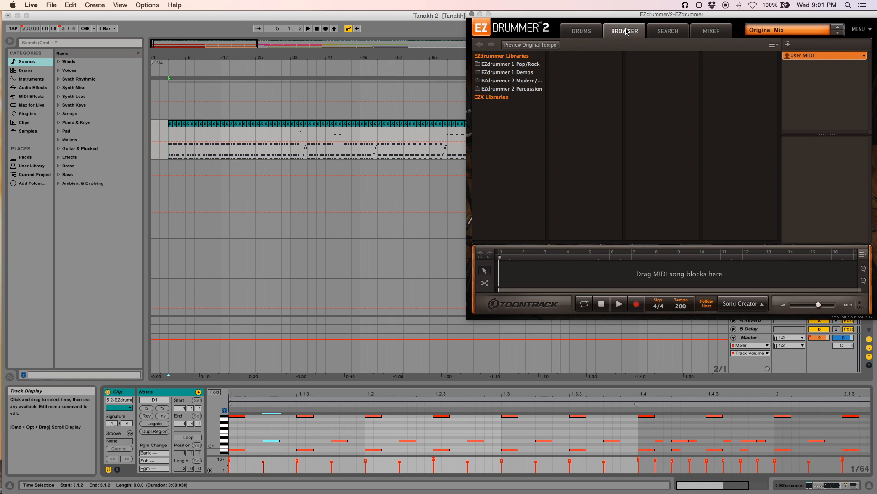
pyautogui.click(515, 65)
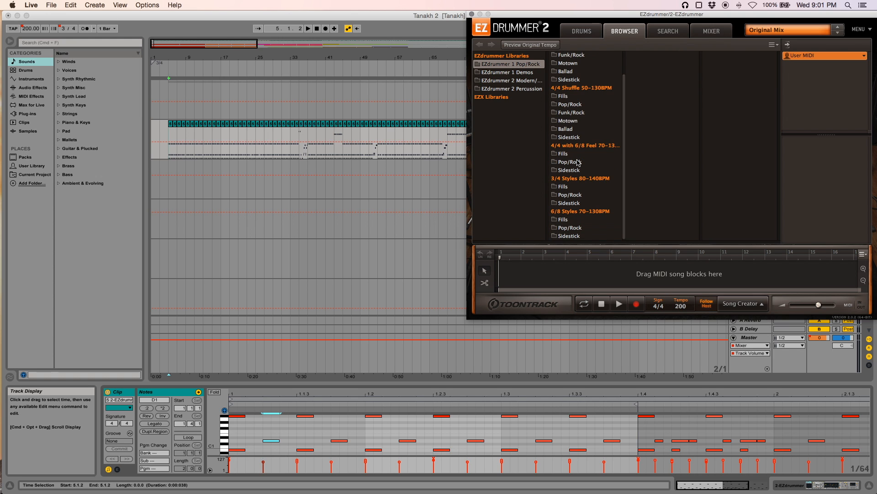
pyautogui.click(673, 32)
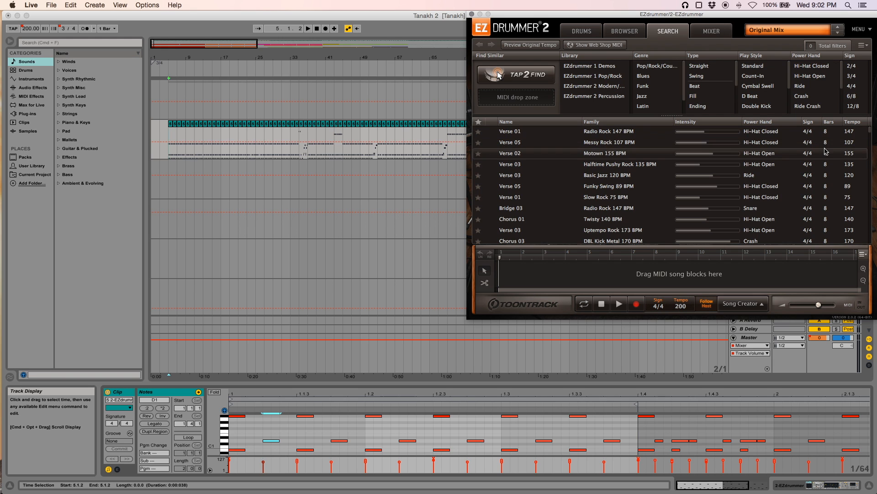
# Scroll through the groove search results, view the EZdrummer mixer page, and close the plugin window
pyautogui.scroll(-2, 850, 206)
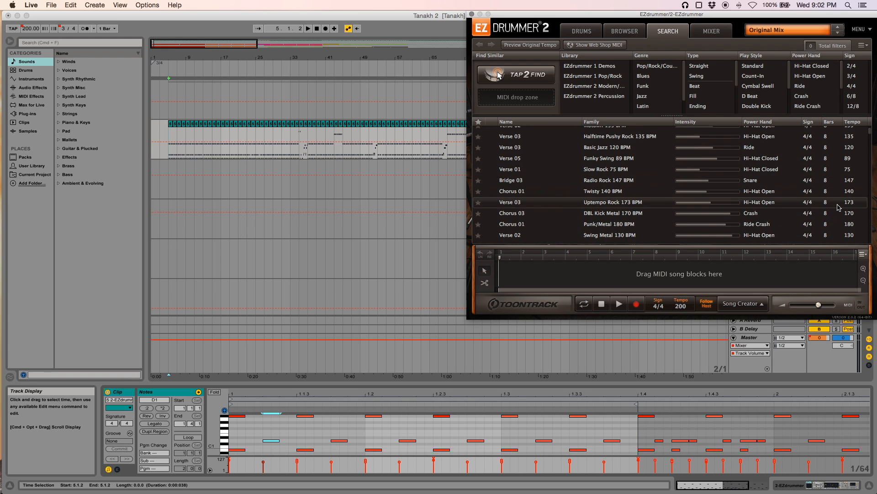
pyautogui.scroll(-5, 789, 188)
pyautogui.scroll(-10, 787, 187)
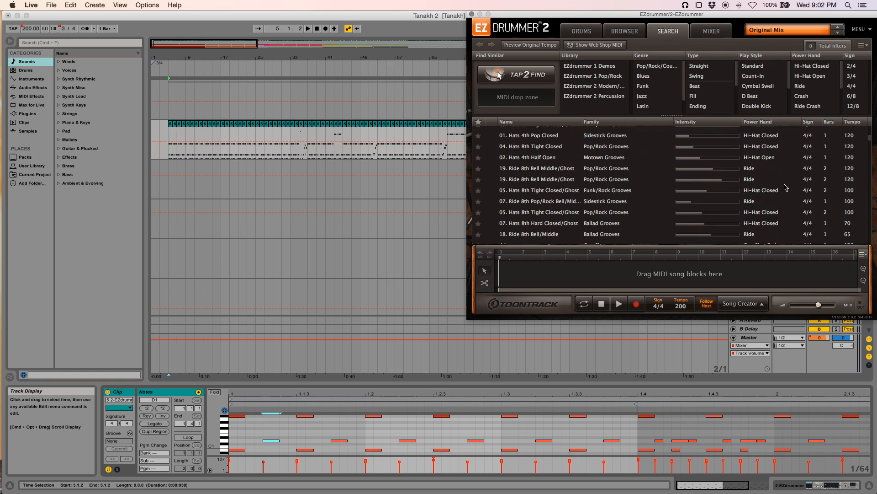
pyautogui.scroll(-10, 786, 188)
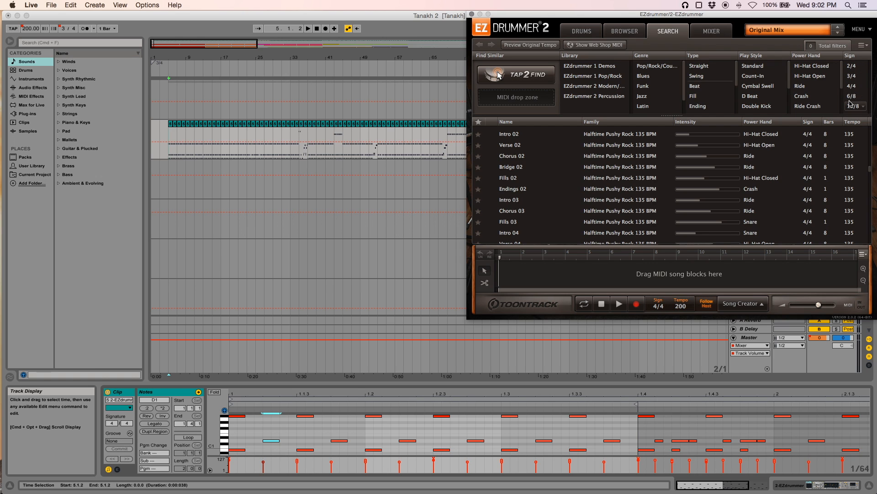
pyautogui.click(712, 32)
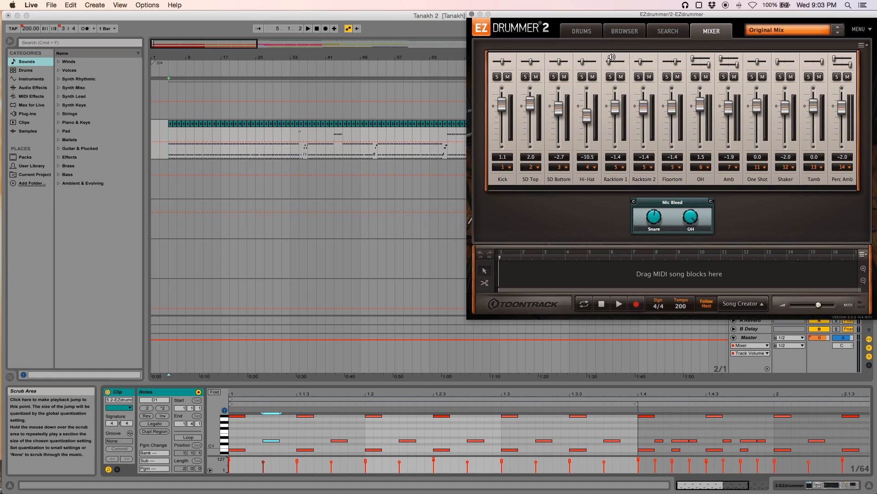
pyautogui.click(473, 14)
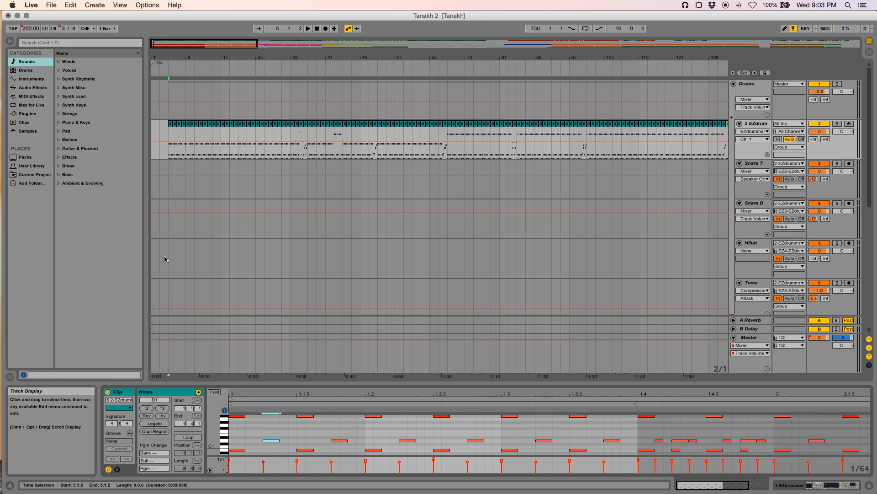
# Select the start of the EZdrummer clip so its first bar shows in the note editor
pyautogui.click(171, 128)
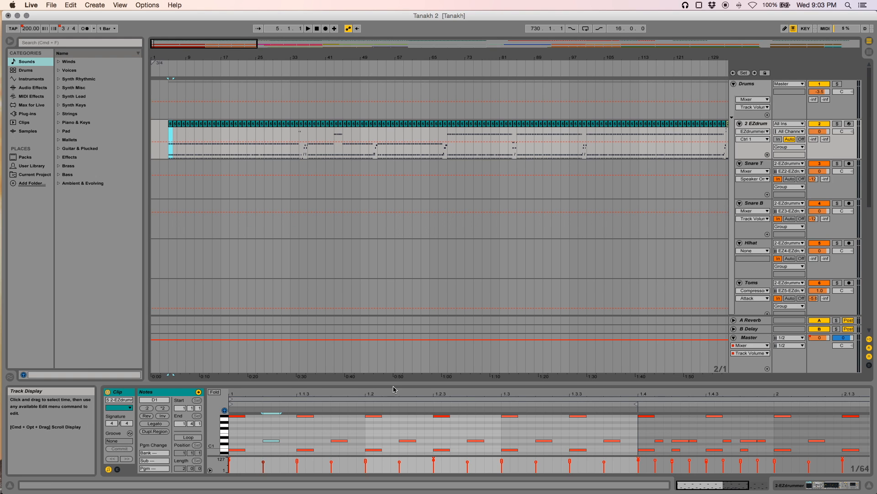
pyautogui.click(483, 425)
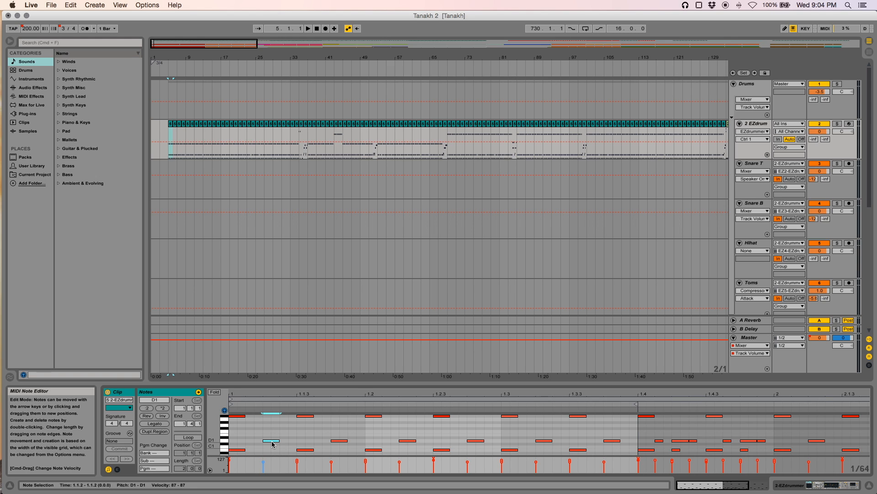
pyautogui.moveTo(263, 462)
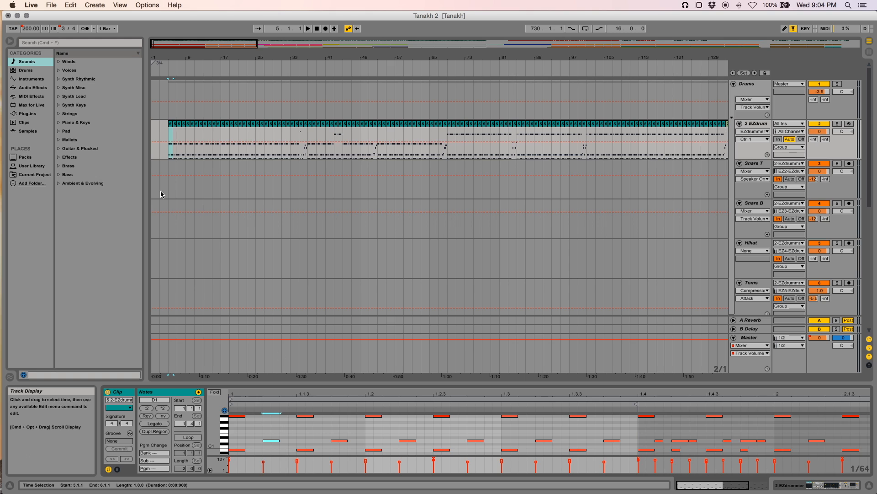
pyautogui.click(170, 152)
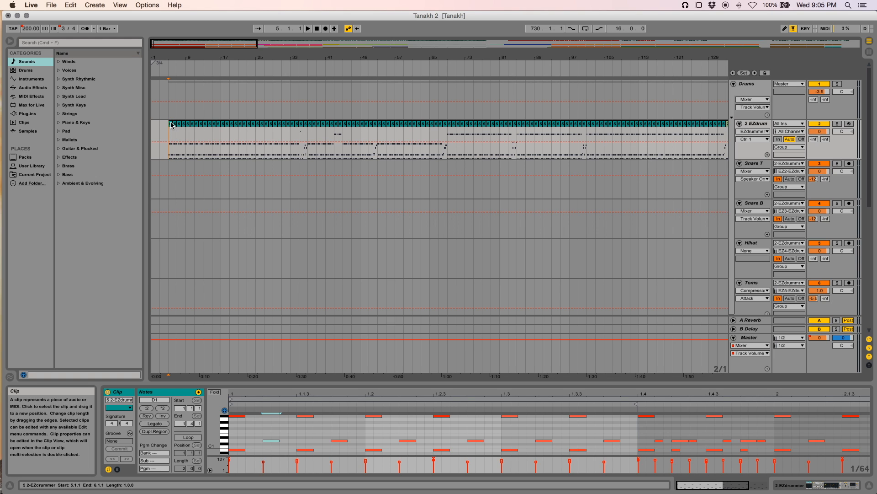
pyautogui.click(175, 136)
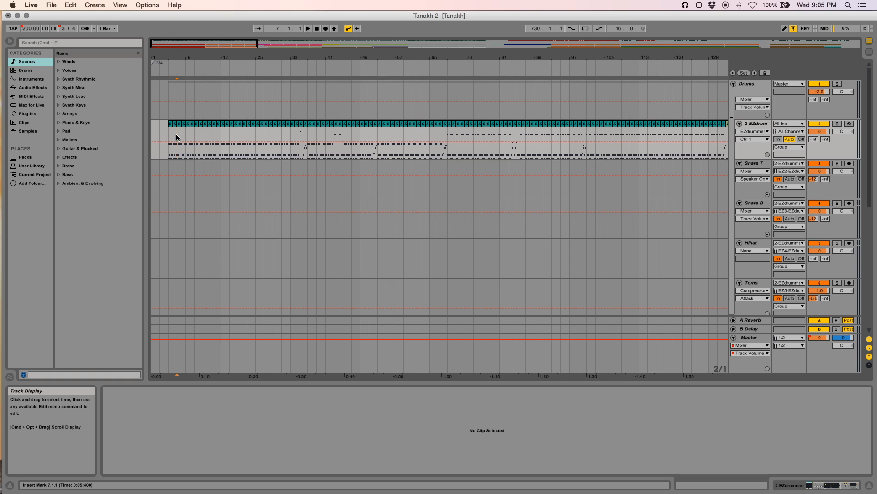
pyautogui.doubleClick(176, 131)
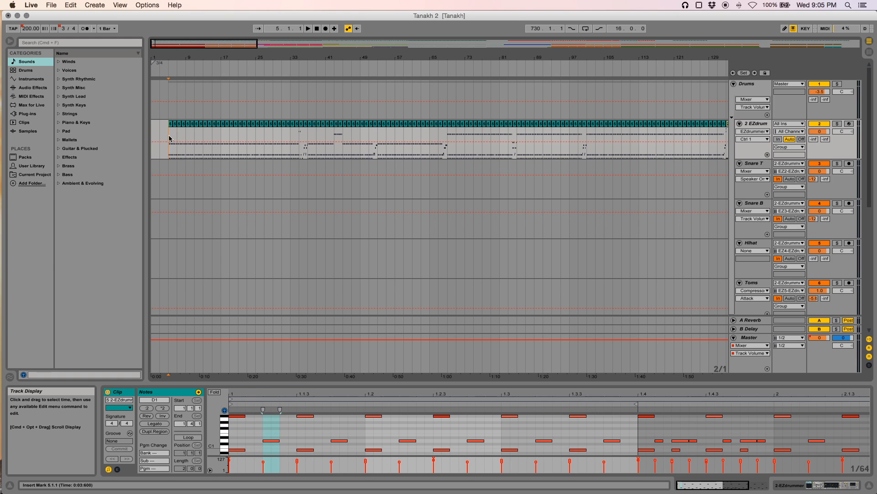
pyautogui.click(170, 124)
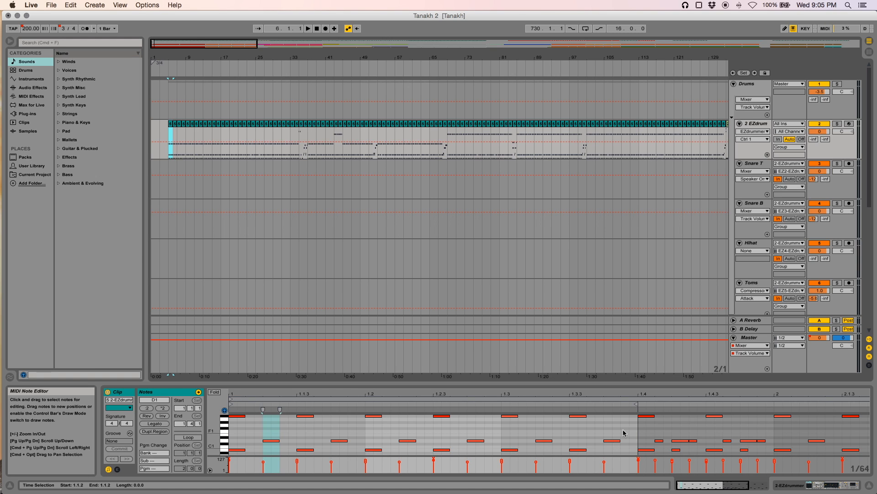
# Select individual kick, snare and cymbal notes in the first bar to inspect their velocities
pyautogui.click(438, 451)
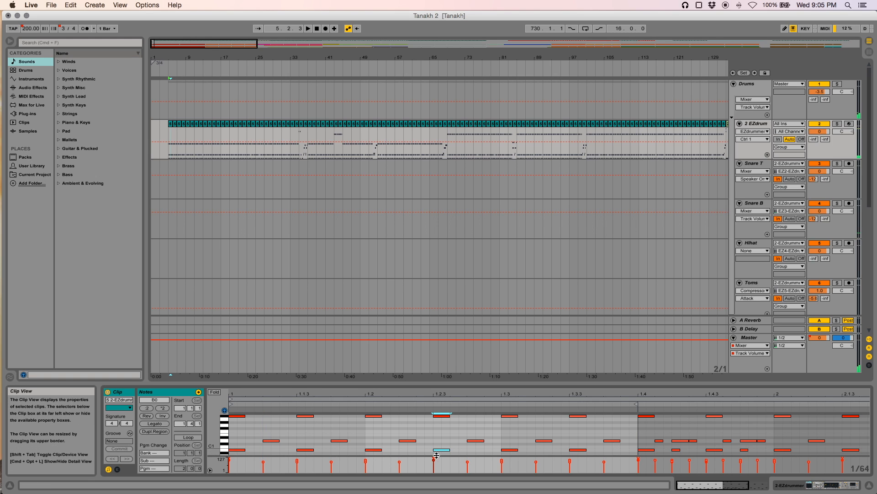
pyautogui.click(434, 463)
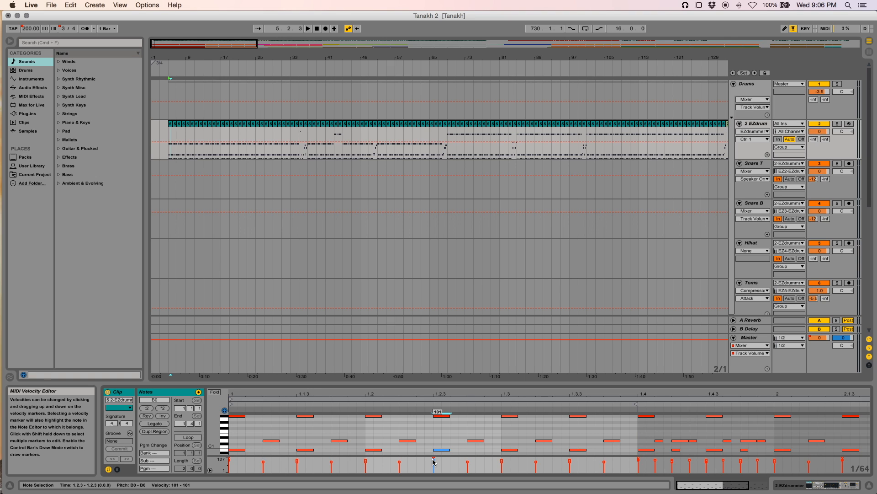
pyautogui.click(467, 463)
pyautogui.moveTo(468, 462); pyautogui.dragTo(467, 462)
pyautogui.moveTo(468, 461); pyautogui.dragTo(467, 461)
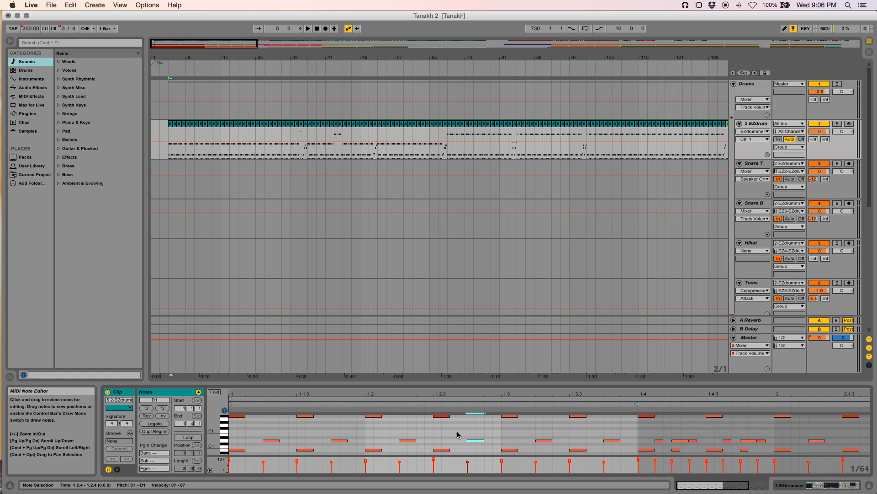
pyautogui.click(578, 416)
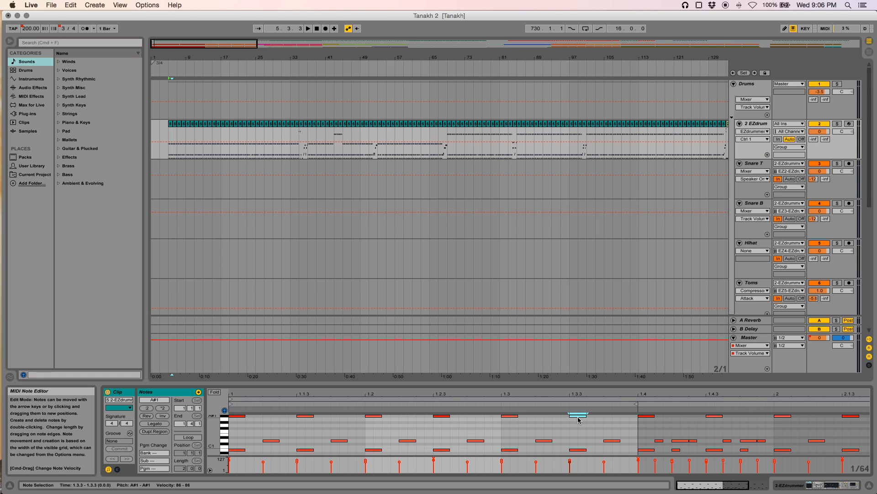
# Adjust the velocity of the snare note at beat 1.2.2, settling on 87
pyautogui.moveTo(400, 465)
pyautogui.moveTo(400, 465); pyautogui.dragTo(401, 457)
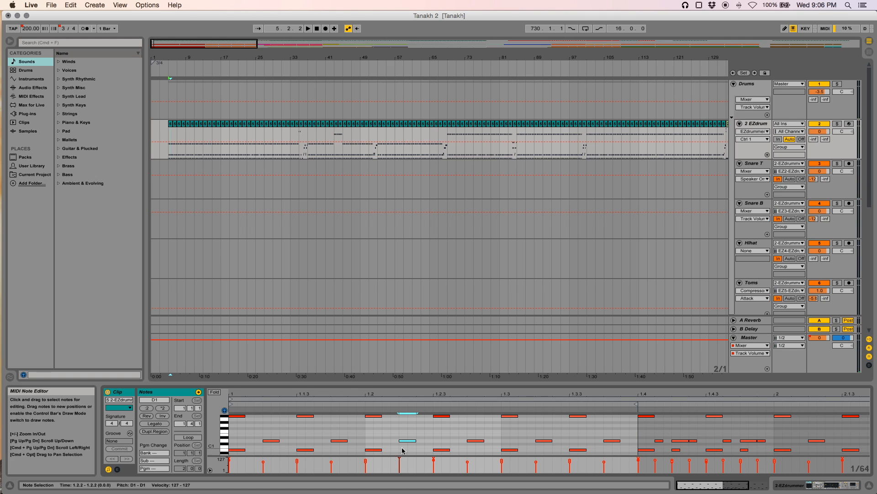
pyautogui.moveTo(399, 457)
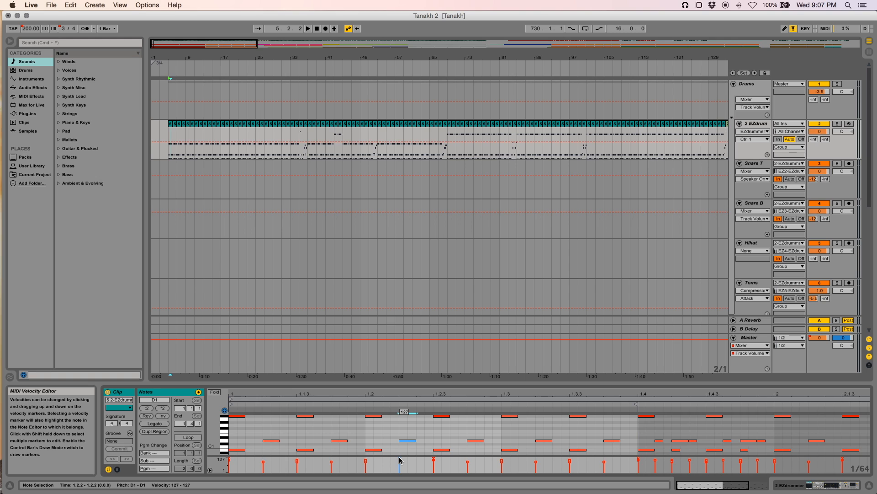
pyautogui.moveTo(399, 459); pyautogui.dragTo(398, 463)
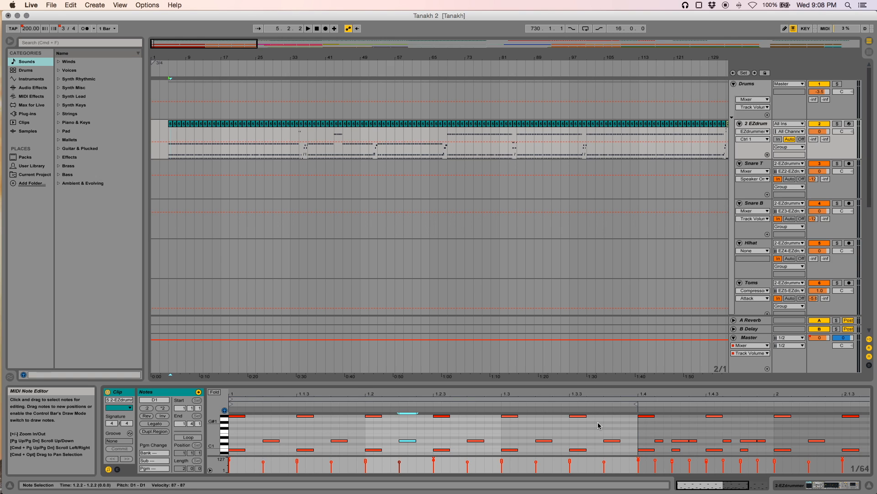
# Select the row of A#1 cymbal notes in the first bar and play the drum track from the start
pyautogui.moveTo(591, 426); pyautogui.dragTo(231, 411)
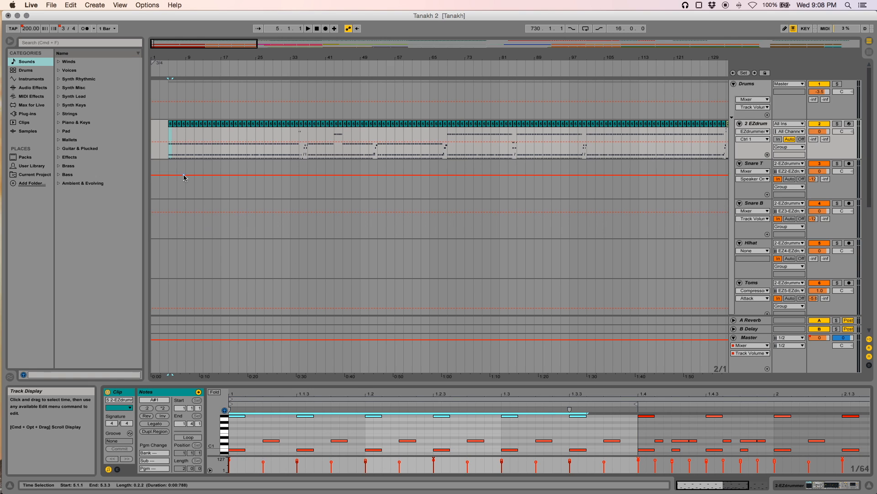
pyautogui.click(171, 152)
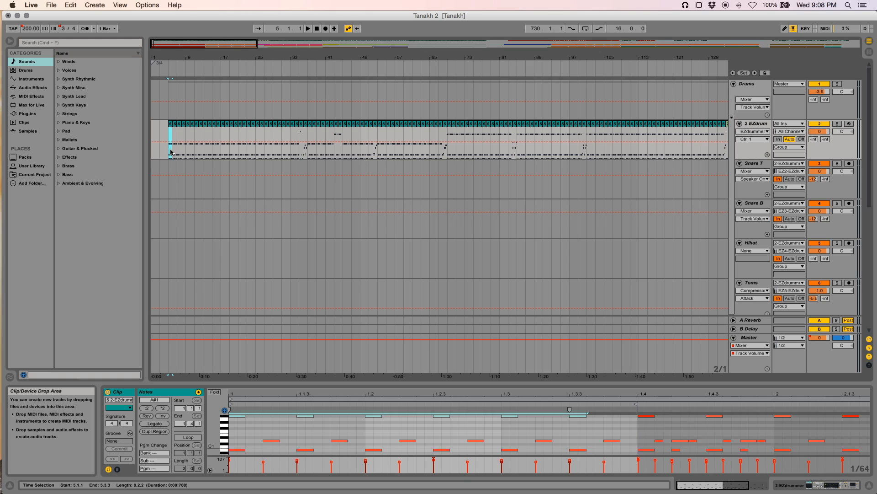
pyautogui.click(171, 152)
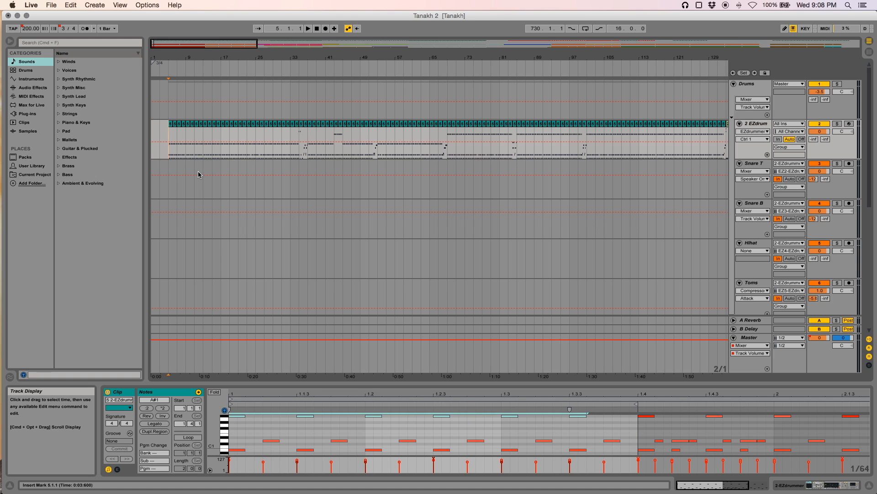
pyautogui.press('space')
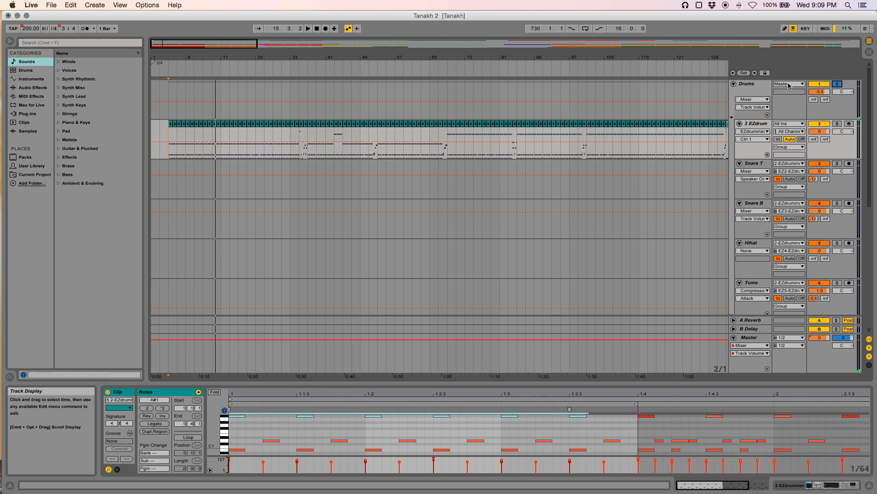
pyautogui.click(840, 86)
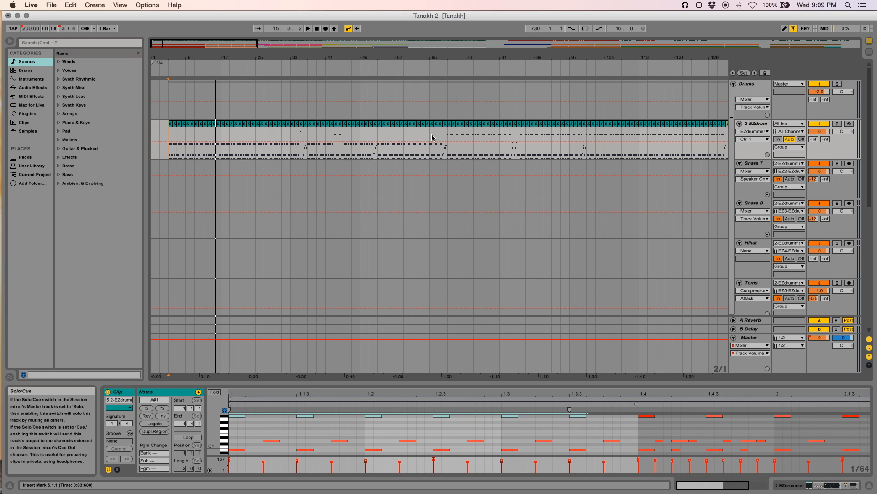
# Show the clip around bar 35 in the note editor and select its first G2 notes
pyautogui.click(301, 124)
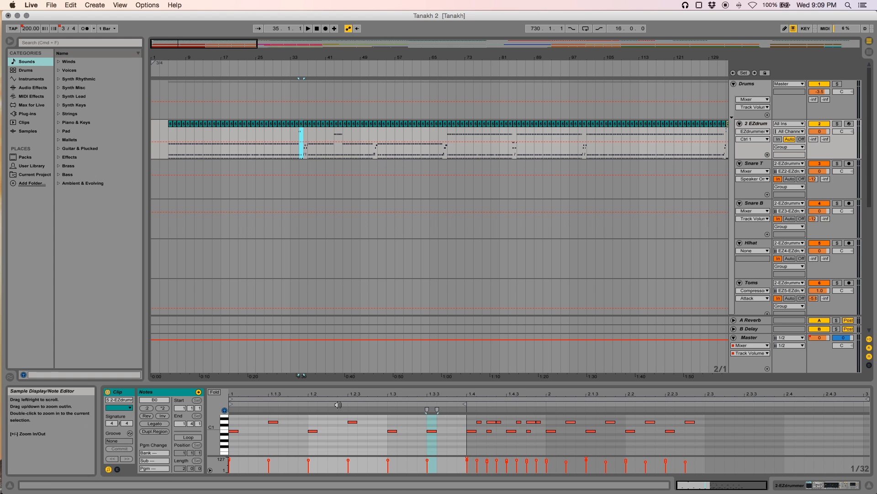
pyautogui.scroll(5, 329, 438)
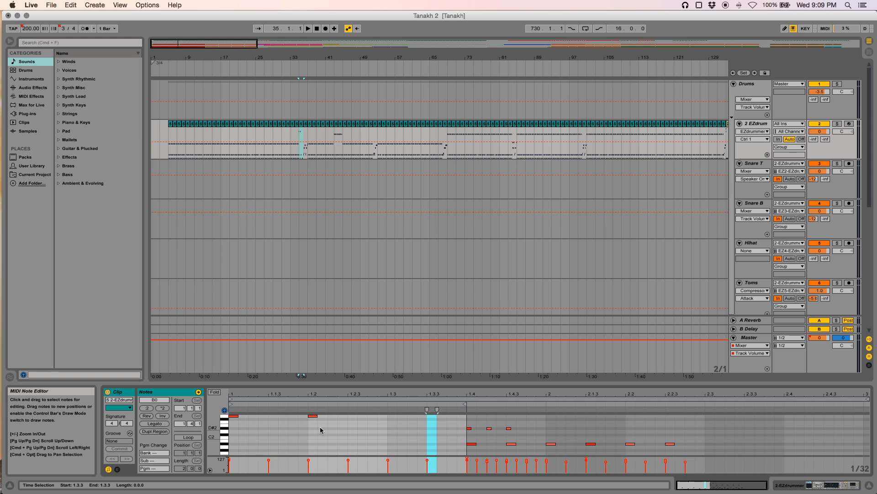
pyautogui.moveTo(320, 427); pyautogui.dragTo(219, 414)
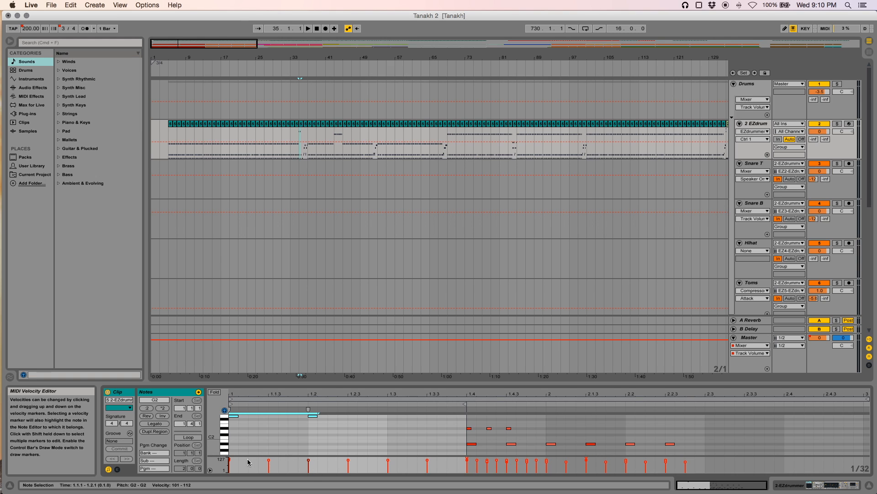
# Show the clip around bar 69 in the note editor and scroll through its notes
pyautogui.click(451, 125)
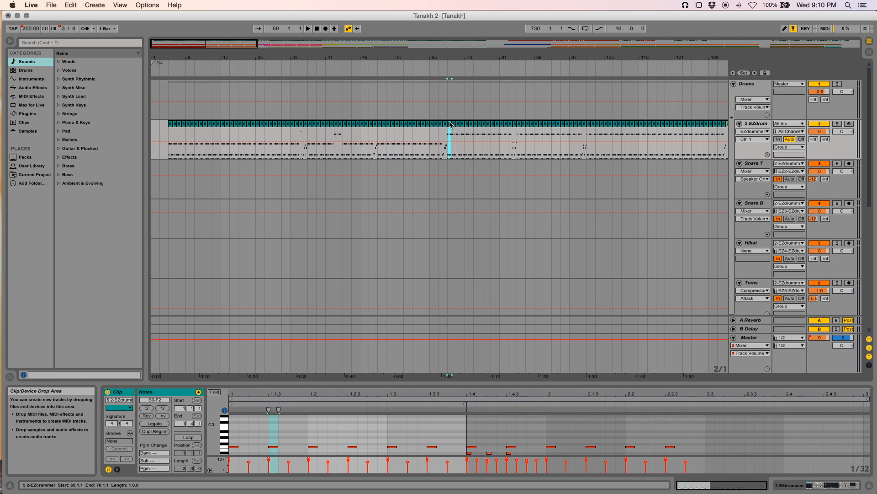
pyautogui.scroll(5, 319, 432)
pyautogui.scroll(-5, 317, 430)
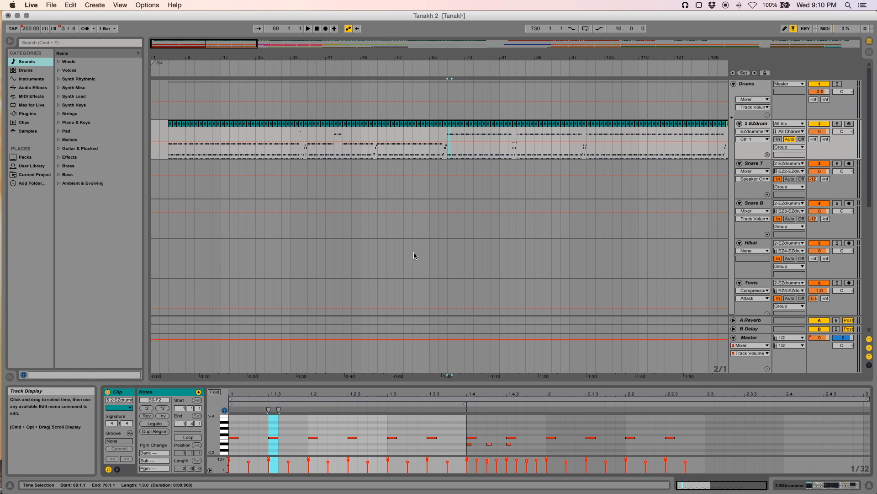
# Solo the Drums group and play the arrangement back from about bar 69
pyautogui.click(448, 163)
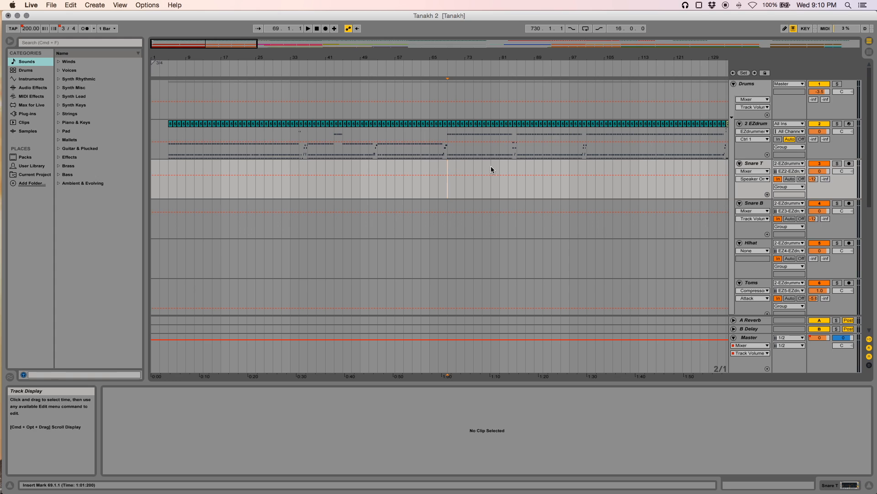
pyautogui.click(838, 84)
pyautogui.click(439, 149)
pyautogui.click(430, 150)
pyautogui.click(421, 150)
pyautogui.click(408, 150)
pyautogui.click(394, 151)
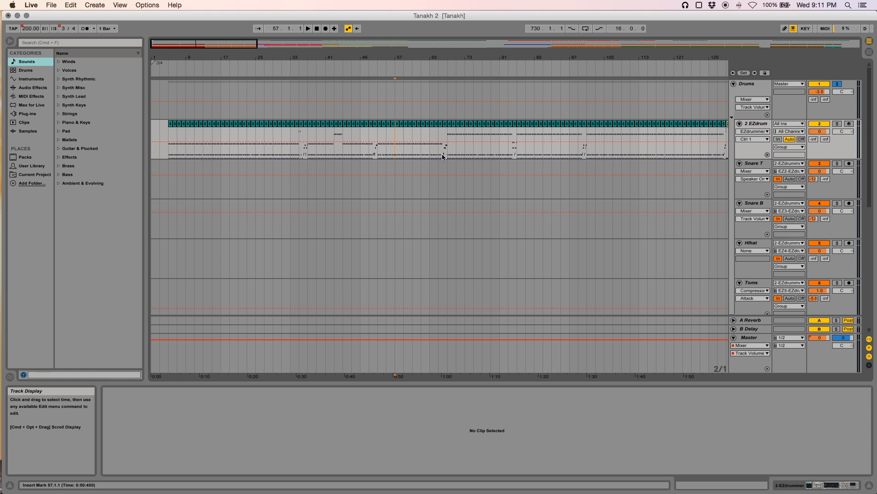
pyautogui.click(465, 153)
pyautogui.click(447, 150)
pyautogui.press('space')
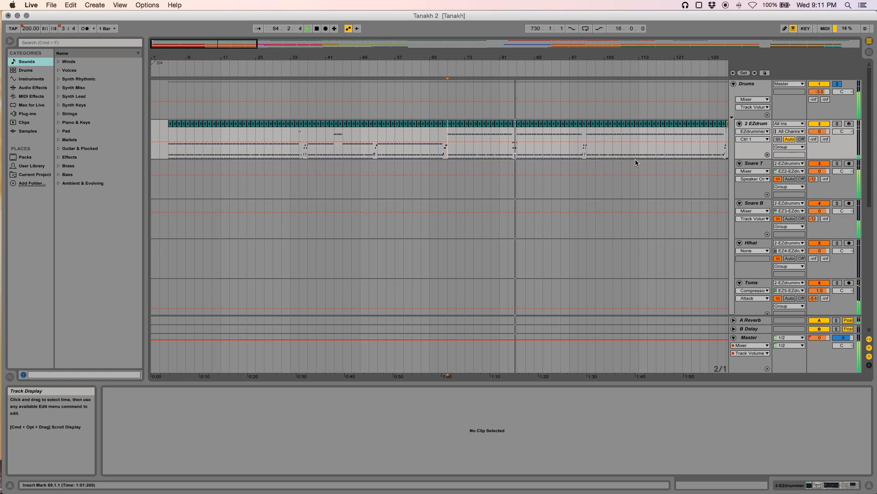
pyautogui.press('space')
# Unsolo the Drums group, select the EZdrummer track and open its device chain
pyautogui.click(838, 84)
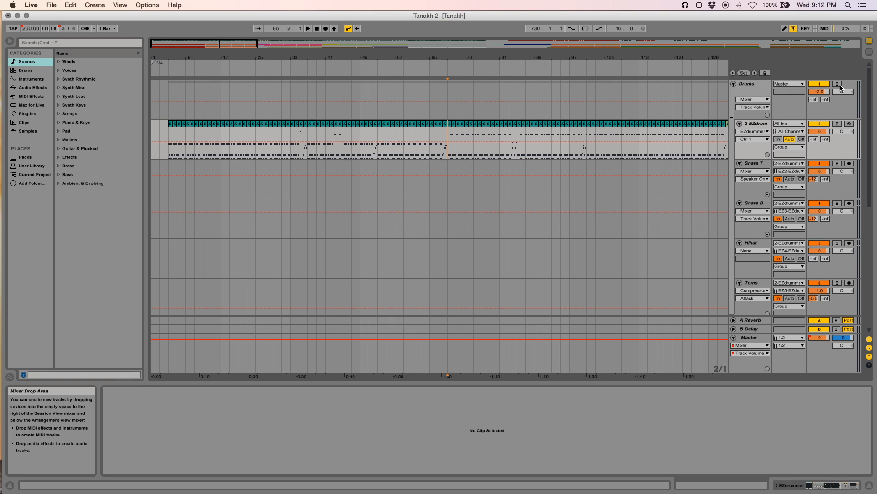
pyautogui.click(754, 122)
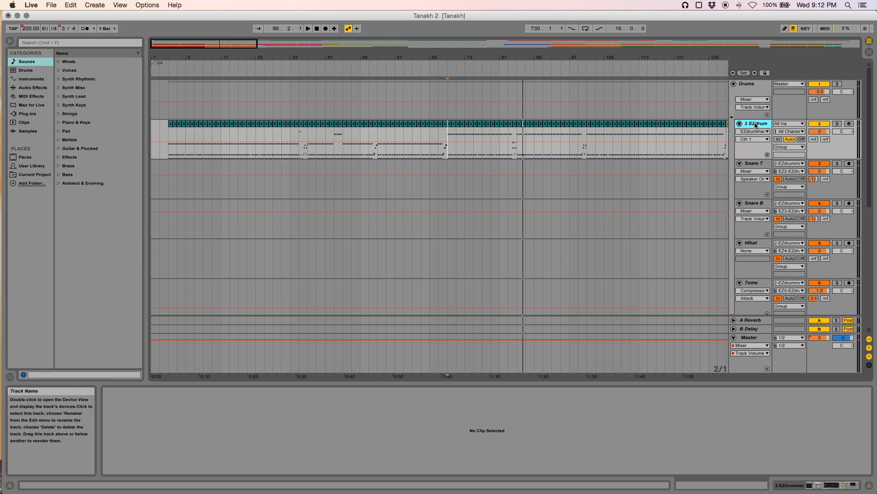
pyautogui.click(800, 488)
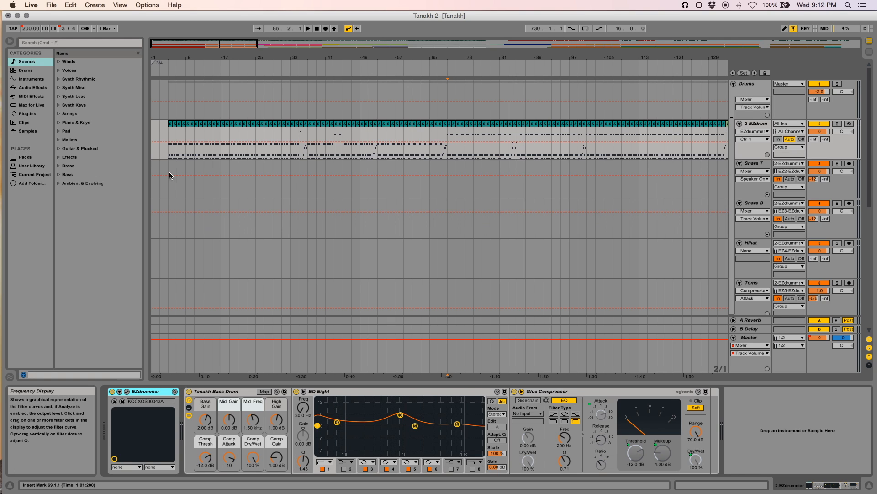
# Select each drum output track in turn — Snare T, Snare B, Hihat, Toms, OH, Room, Drums group and EZdrummer — to inspect its device chain
pyautogui.click(170, 129)
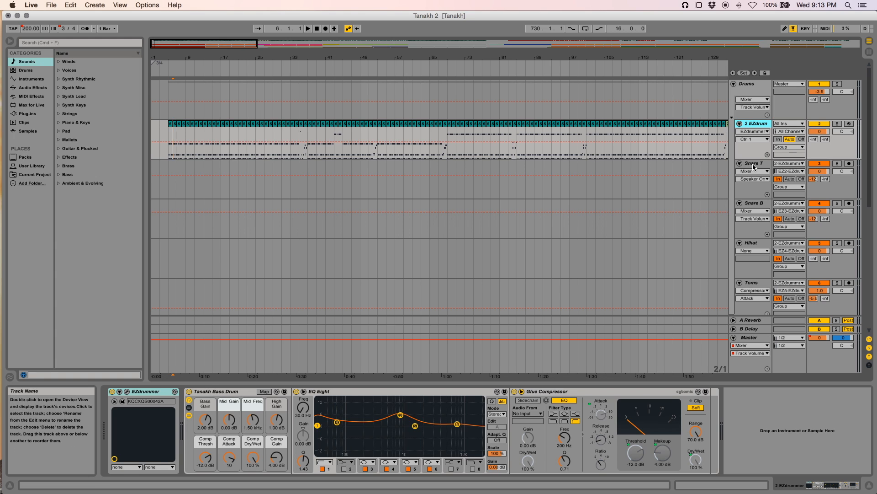
pyautogui.click(732, 182)
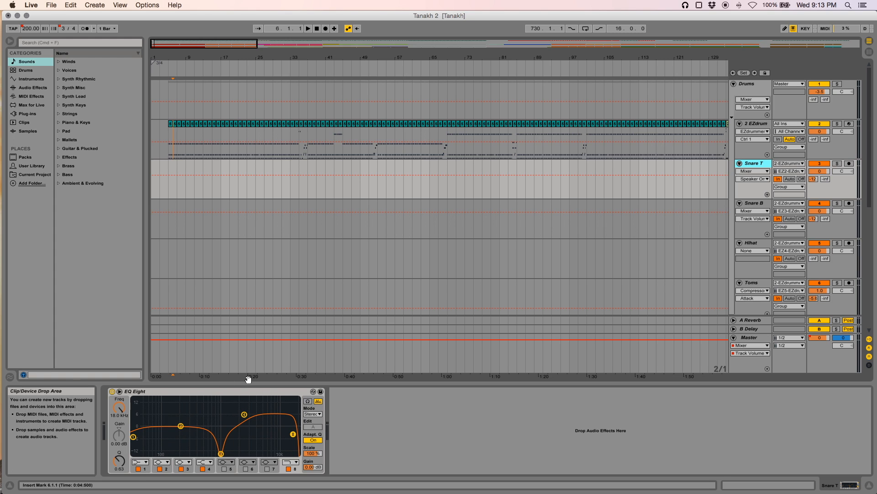
pyautogui.click(730, 231)
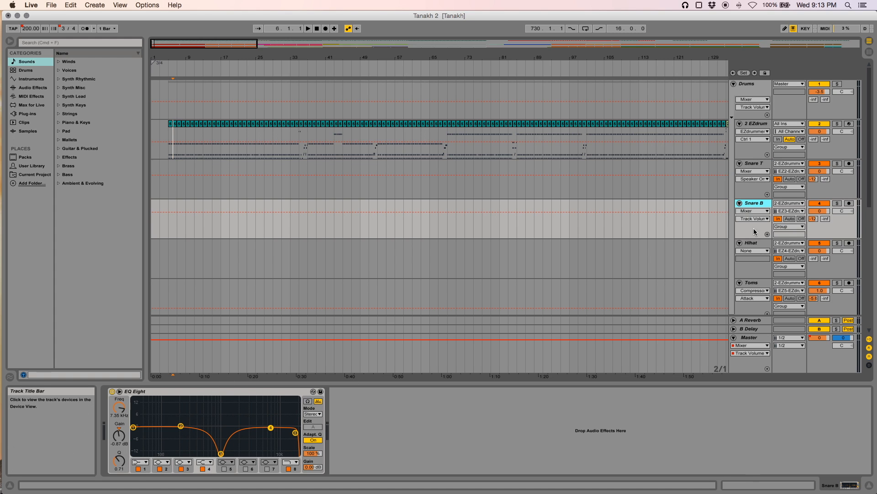
pyautogui.click(796, 247)
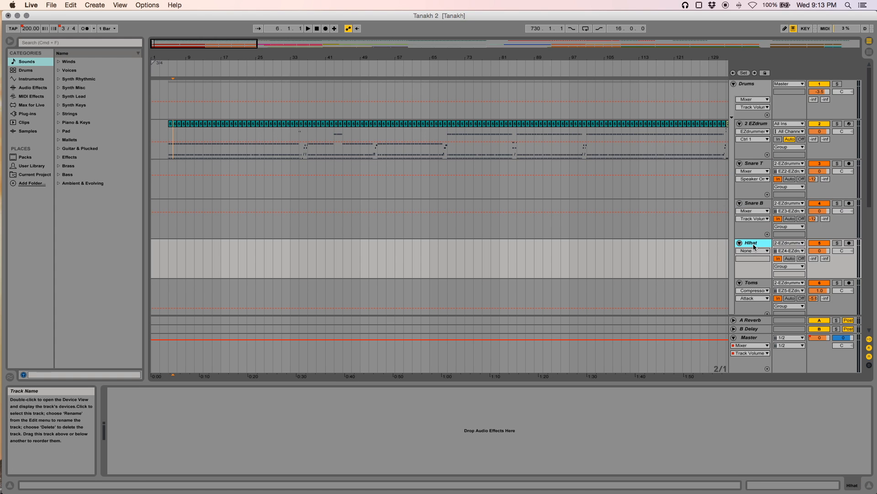
pyautogui.click(758, 284)
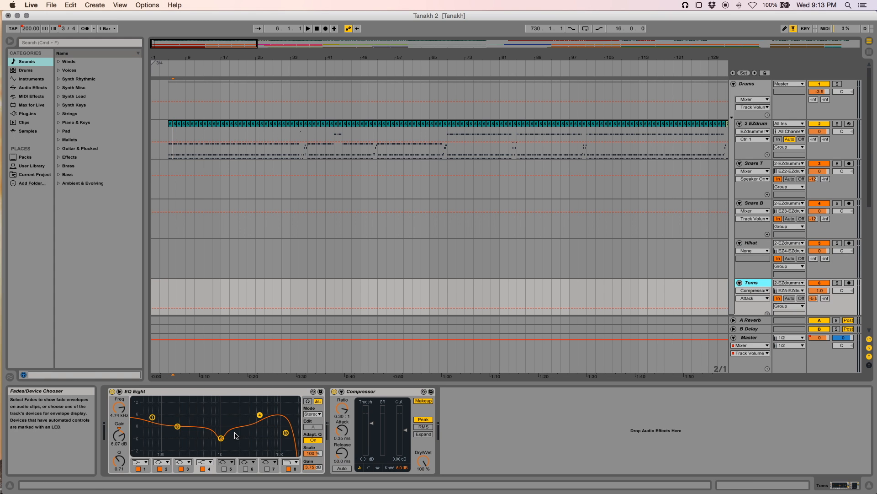
pyautogui.scroll(-5, 411, 274)
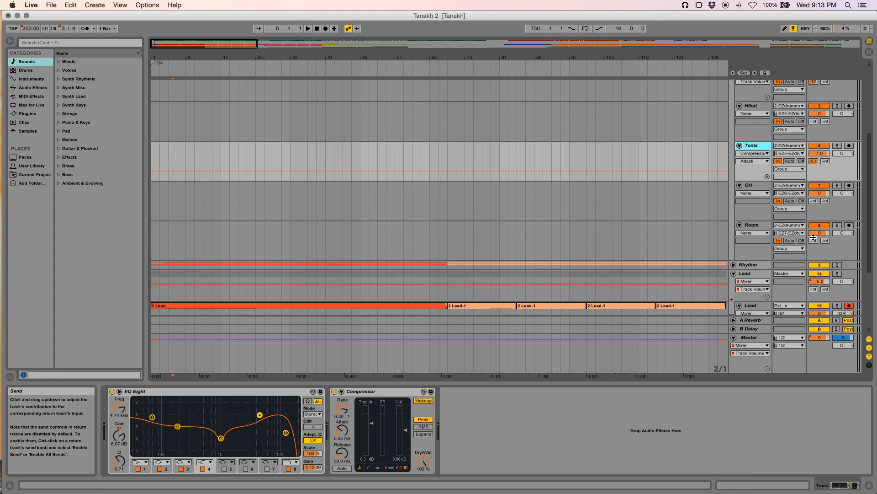
pyautogui.click(748, 186)
pyautogui.click(753, 225)
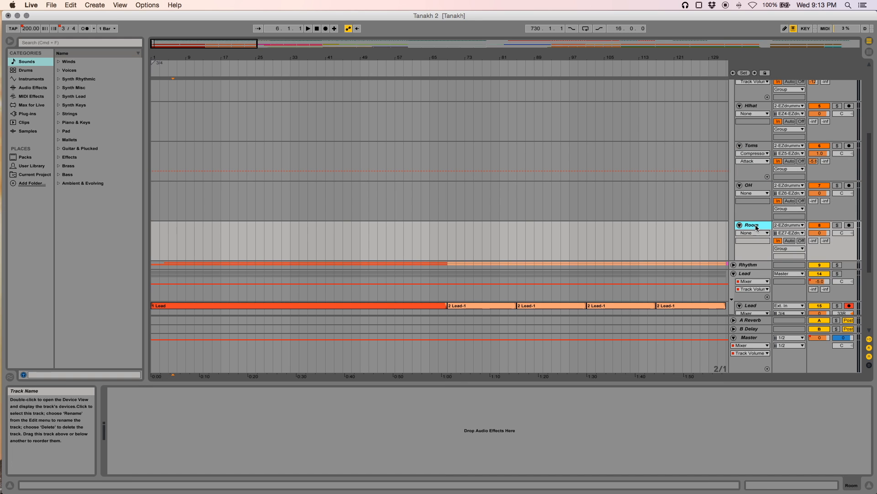
pyautogui.scroll(5, 750, 222)
pyautogui.click(748, 85)
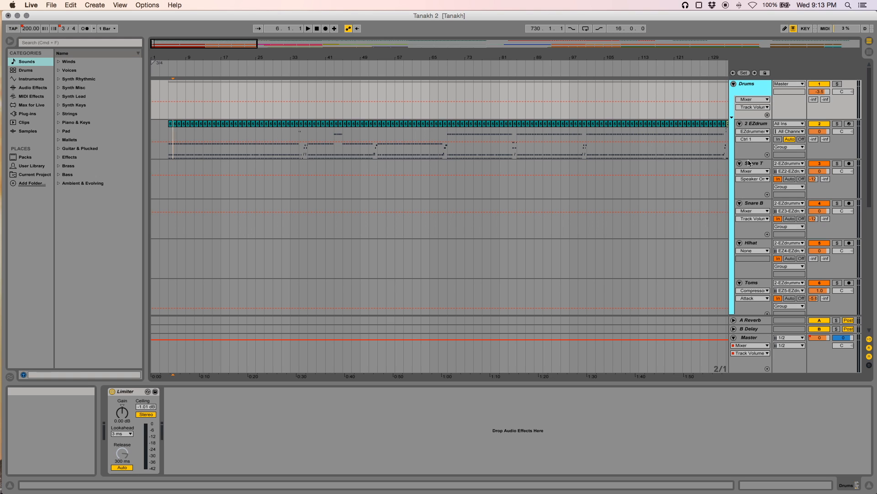
pyautogui.click(757, 125)
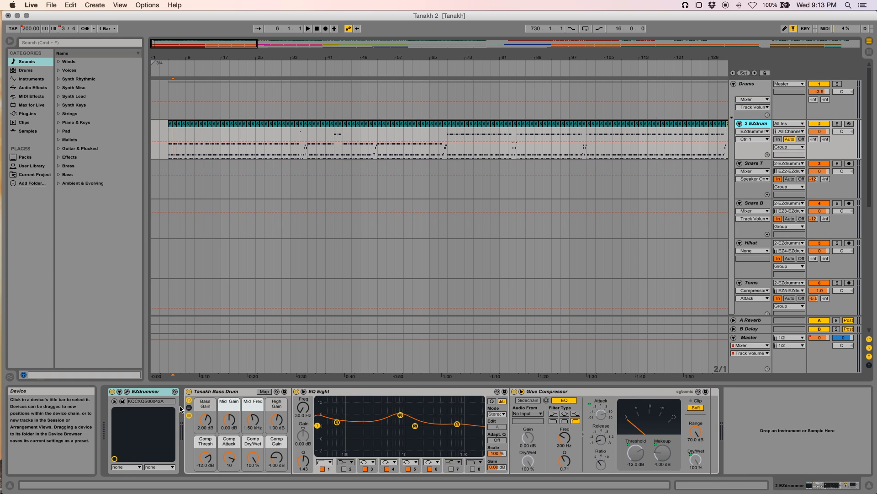
# Open the EZdrummer plugin window, examine the Kick channel's output assignment options, and close the plugin window
pyautogui.click(127, 392)
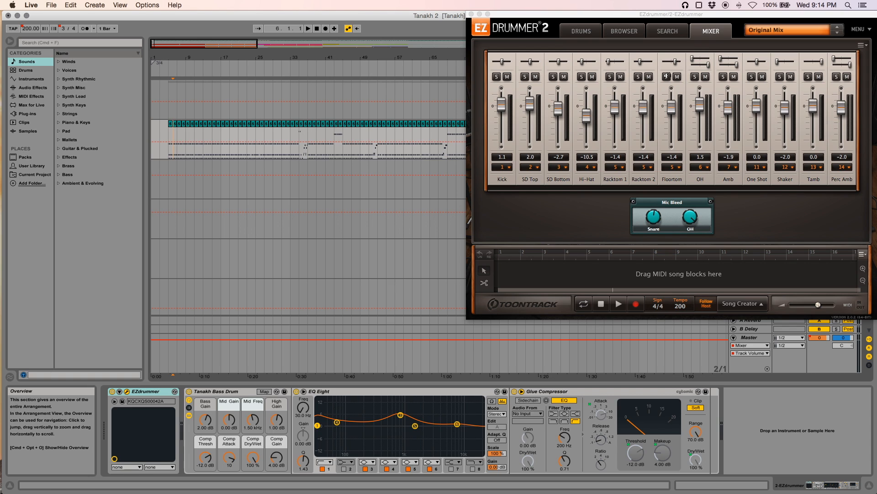
pyautogui.click(510, 167)
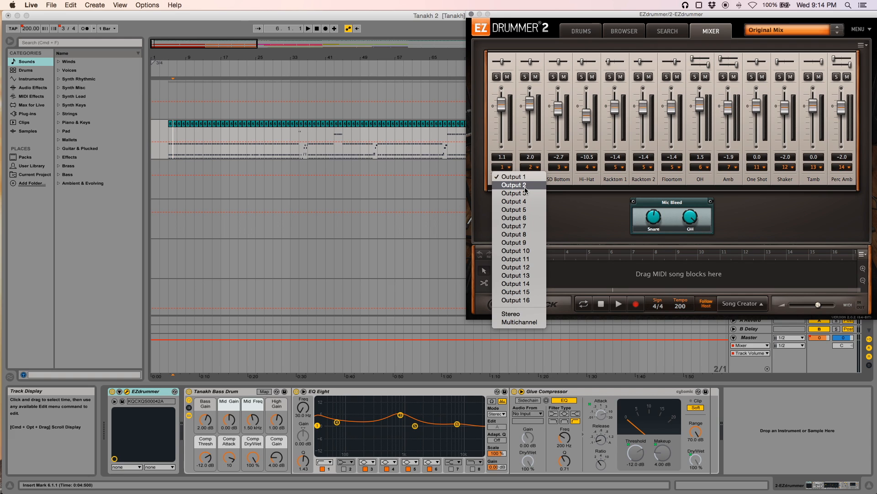
pyautogui.click(518, 326)
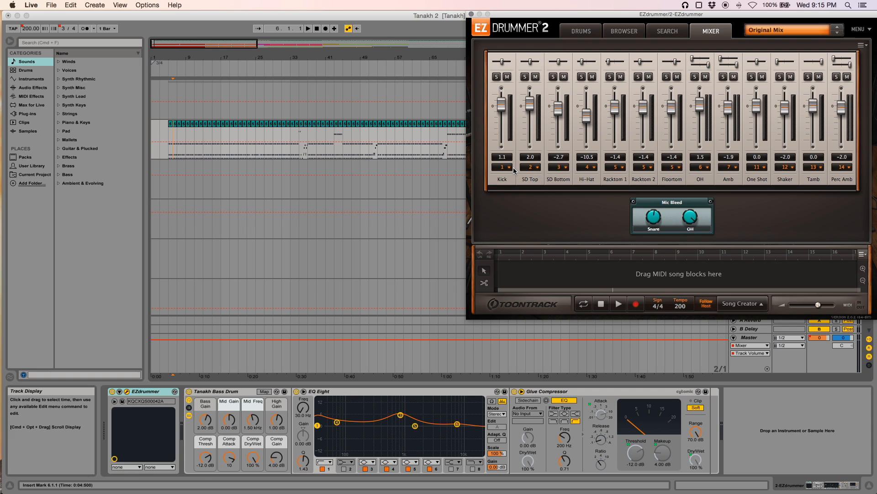
pyautogui.click(472, 14)
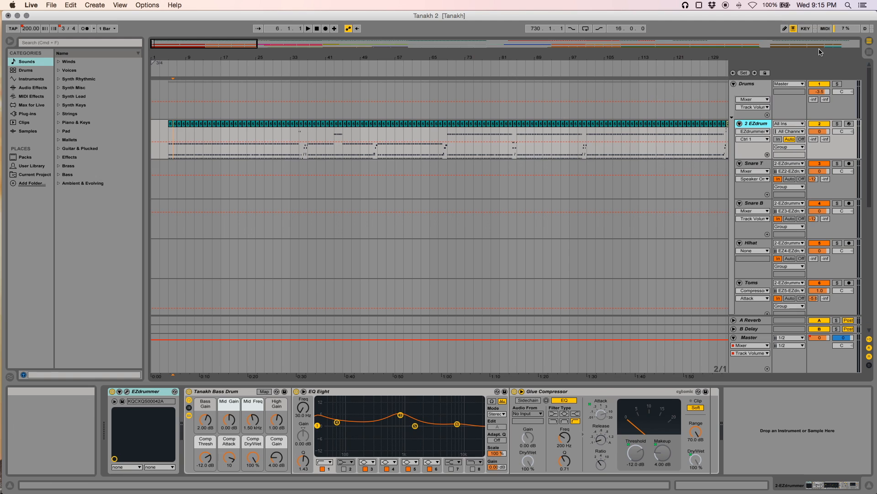
# Switch to Session View and select each drum track across the mixer to examine its input routing
pyautogui.click(871, 55)
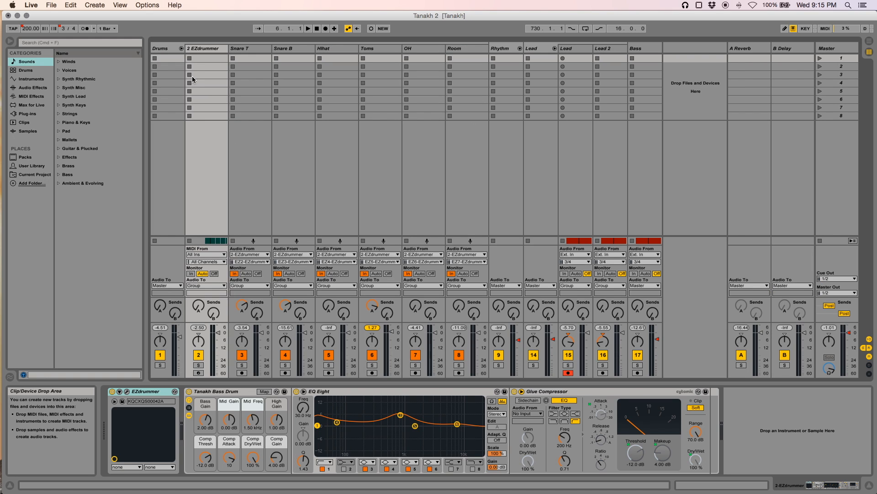
pyautogui.click(205, 51)
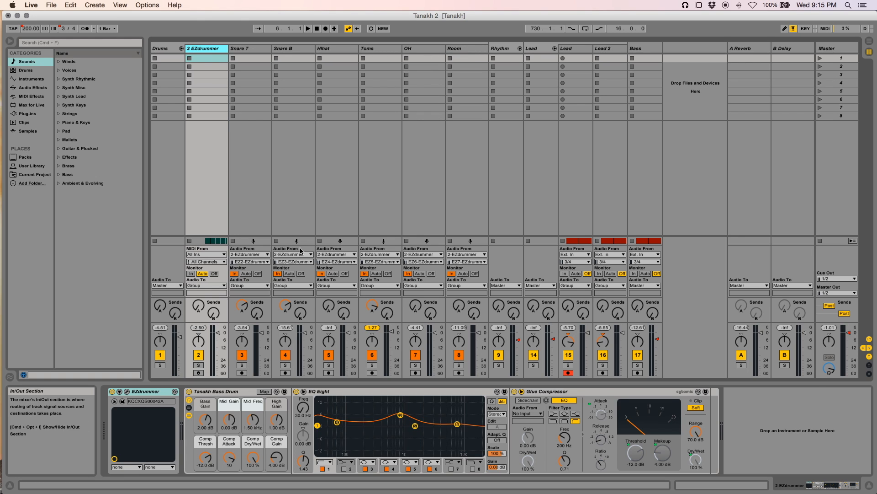
pyautogui.click(258, 48)
pyautogui.click(298, 48)
pyautogui.click(343, 49)
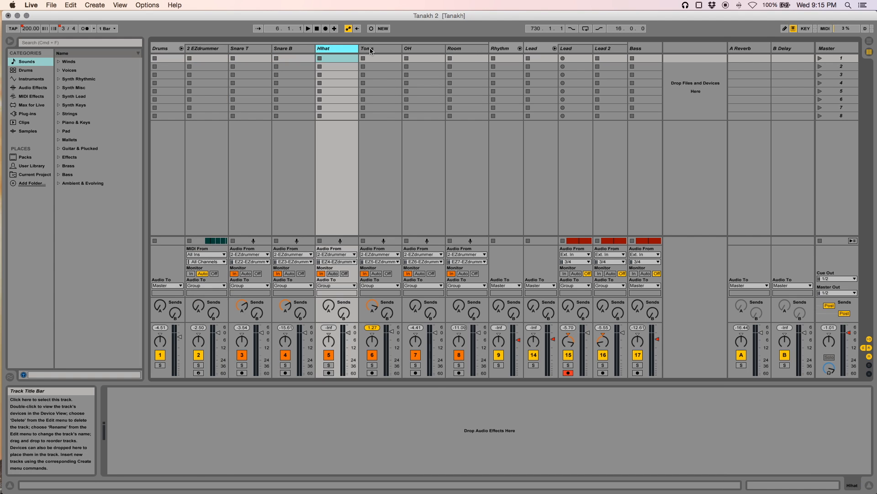
pyautogui.click(372, 50)
pyautogui.click(428, 50)
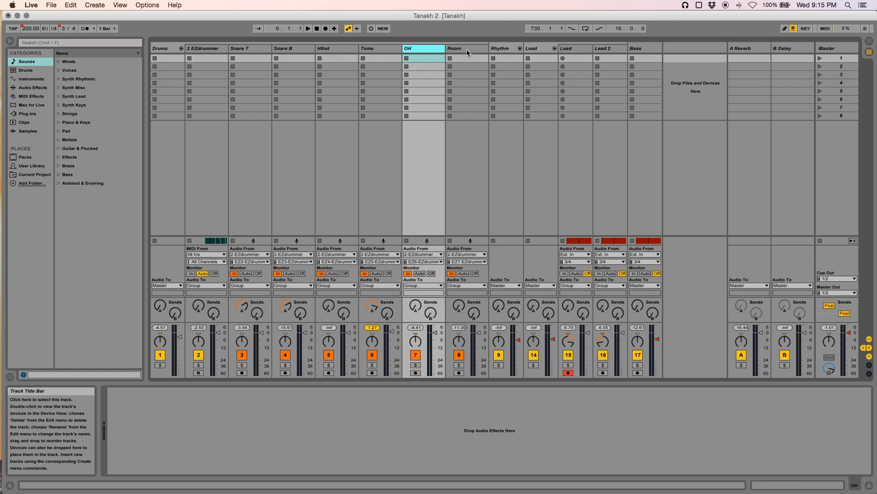
pyautogui.click(467, 51)
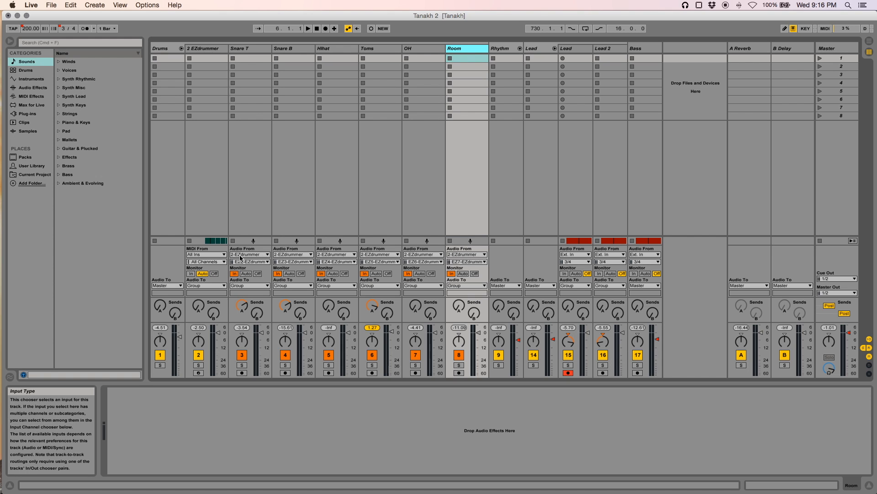
# Select the Snare T track and examine its input channel options from the EZdrummer outputs without changing them
pyautogui.click(209, 49)
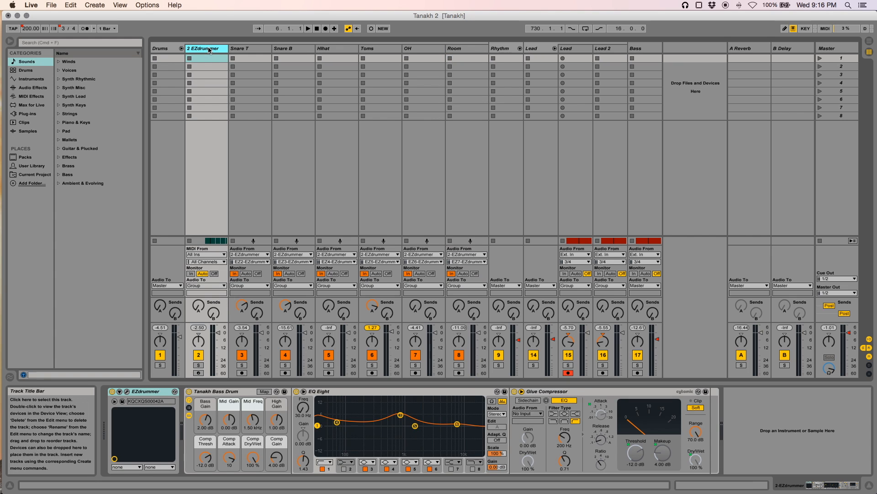
pyautogui.click(249, 49)
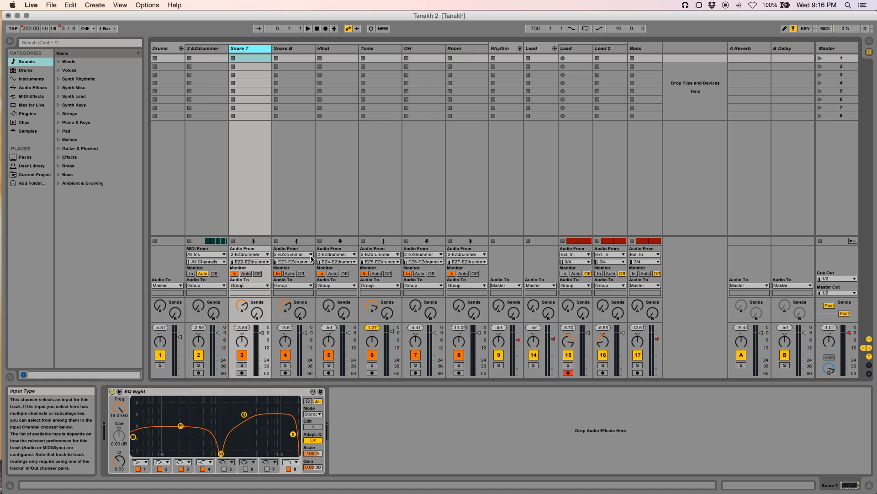
pyautogui.click(255, 263)
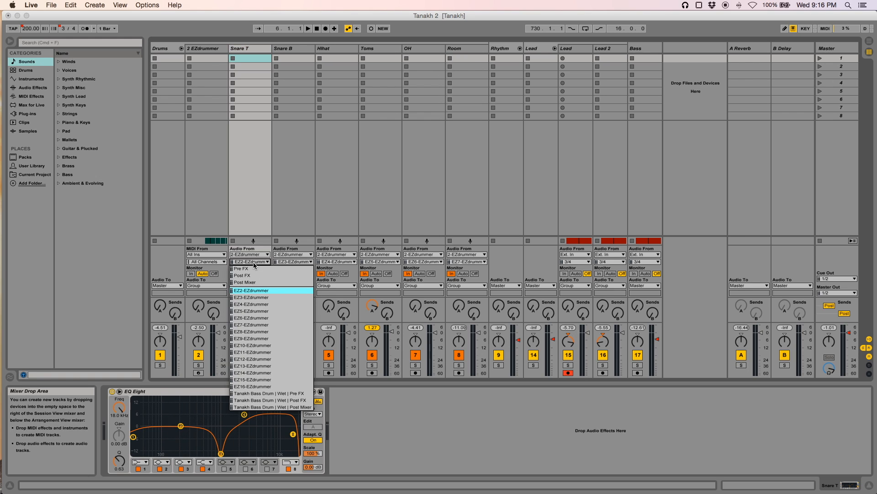
pyautogui.click(254, 264)
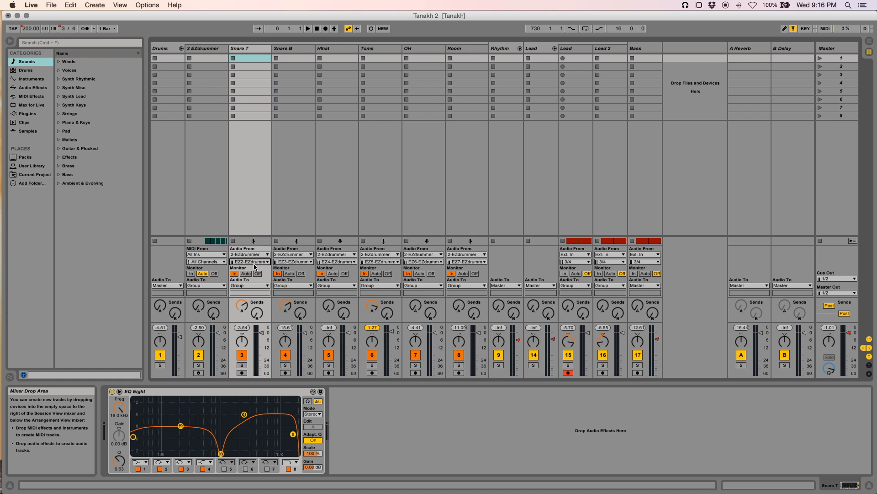
pyautogui.click(253, 263)
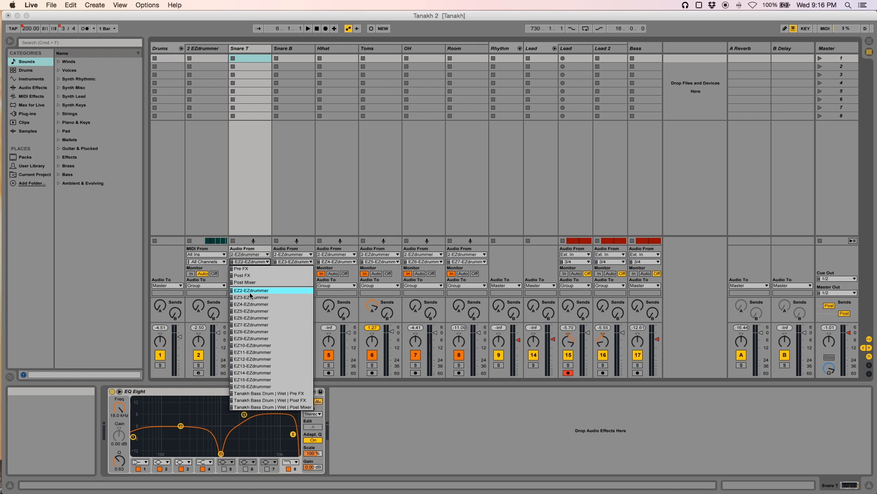
pyautogui.click(255, 263)
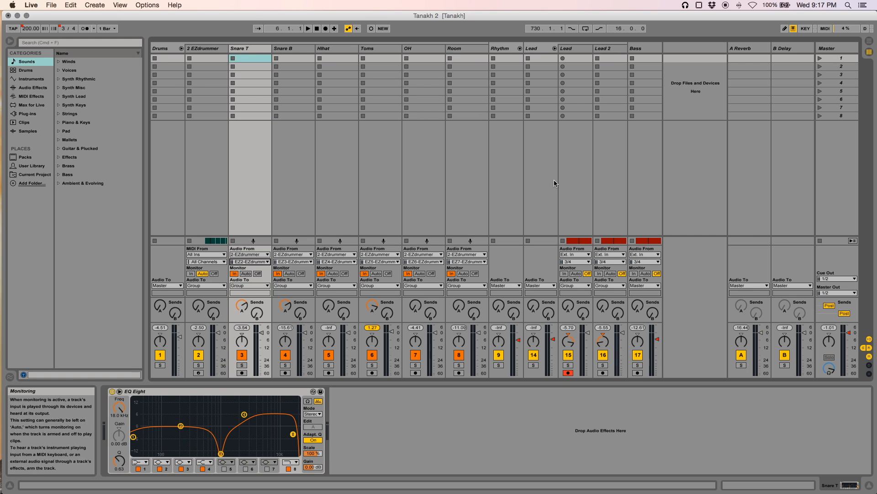
# Return to Arrangement View, step through the drum tracks, and reselect the EZdrummer track with the insert marker at bar 45
pyautogui.click(870, 43)
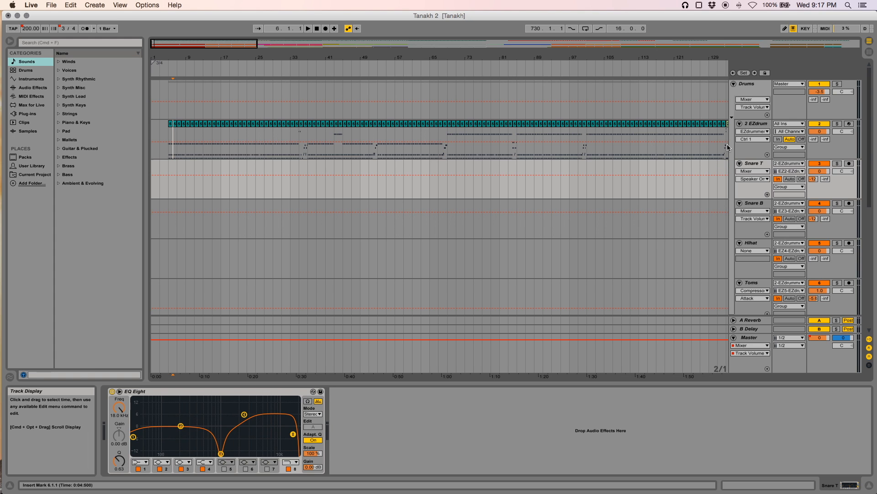
pyautogui.click(759, 124)
pyautogui.click(758, 164)
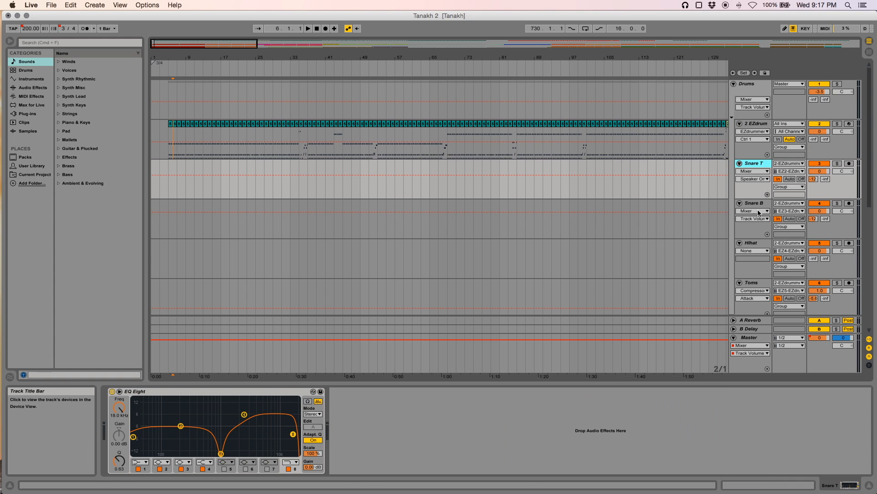
pyautogui.click(759, 205)
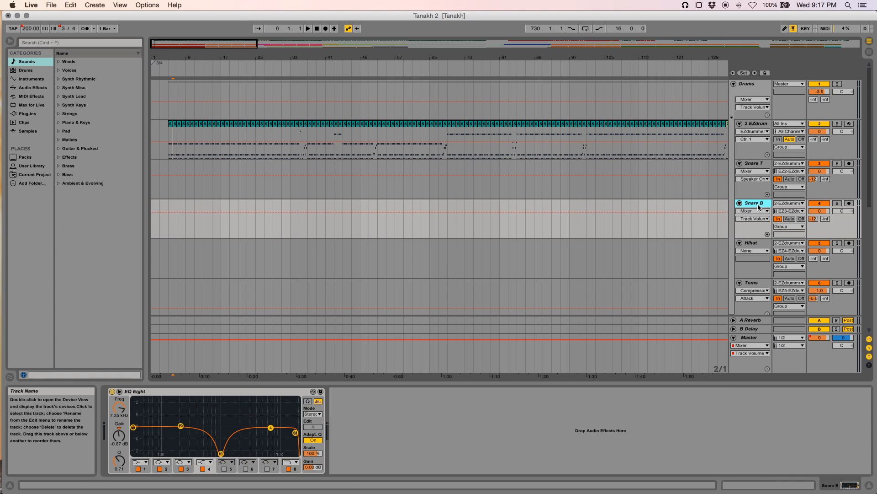
pyautogui.click(343, 170)
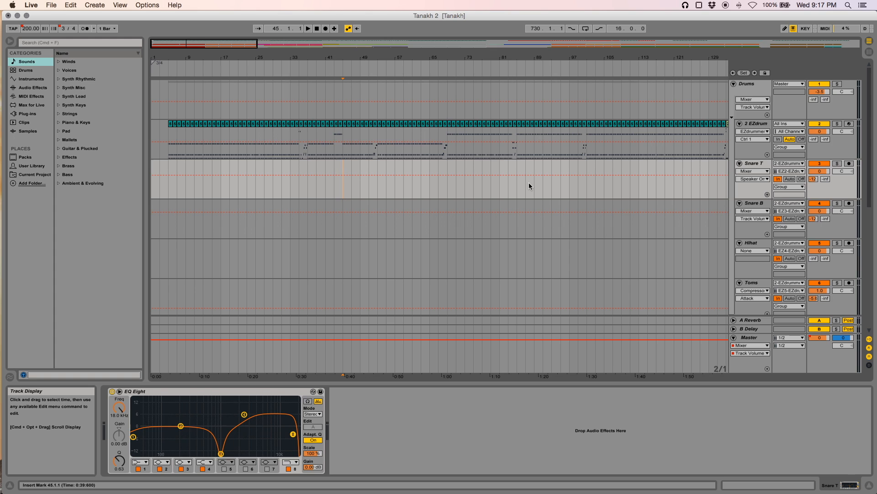
pyautogui.click(753, 123)
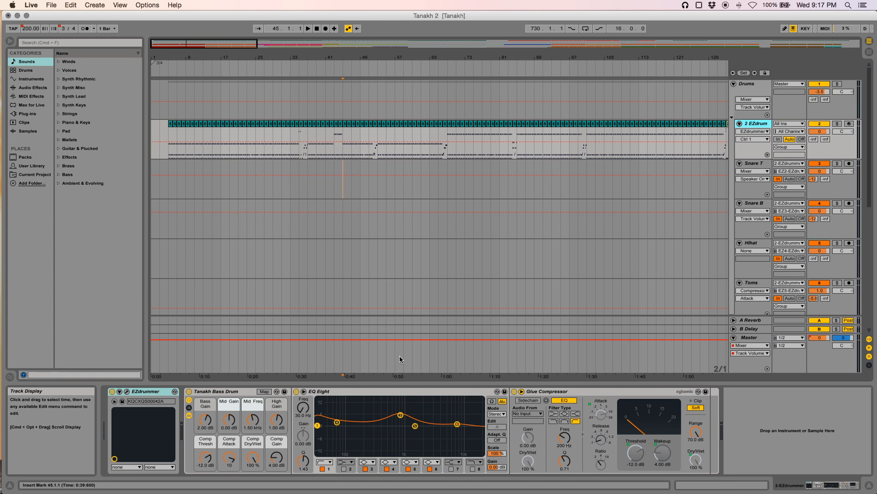